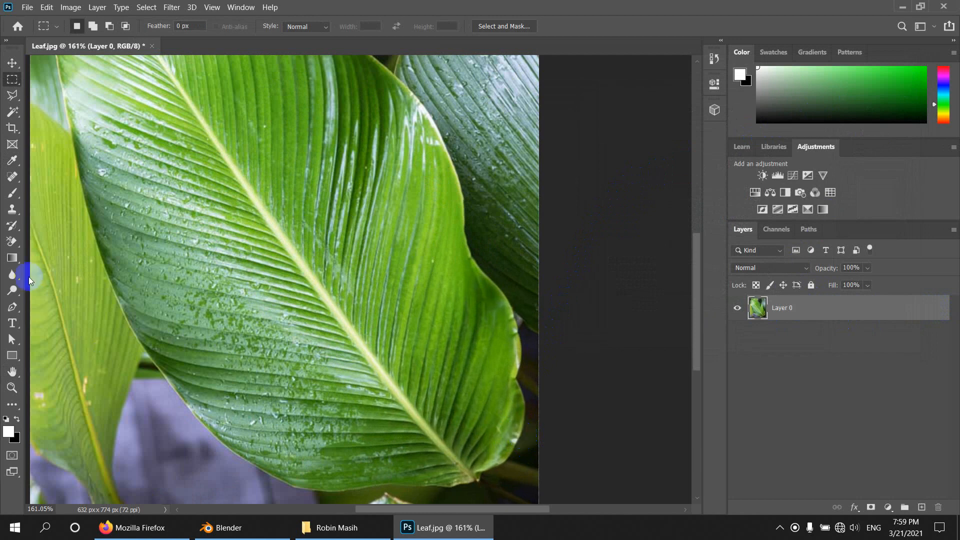
Outline the background beside the leaf's lower right edge with the Polygonal Lasso and delete it.
{"action": "left_click", "coordinate": [12, 95]}
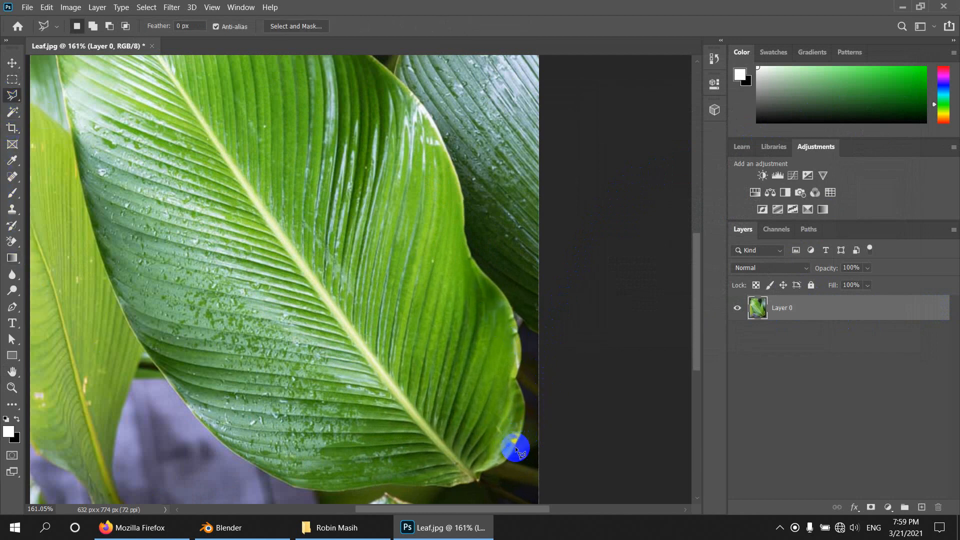
{"action": "left_click_drag", "start_coordinate": [515, 447], "coordinate": [519, 356]}
{"action": "left_click_drag", "start_coordinate": [510, 300], "coordinate": [507, 298]}
{"action": "mouse_move", "coordinate": [465, 219]}
{"action": "left_mouse_down"}
{"action": "mouse_move", "coordinate": [464, 232]}
{"action": "mouse_move", "coordinate": [459, 155]}
{"action": "mouse_move", "coordinate": [462, 187]}
{"action": "mouse_move", "coordinate": [427, 110]}
{"action": "mouse_move", "coordinate": [561, 102]}
{"action": "mouse_move", "coordinate": [624, 404]}
{"action": "mouse_move", "coordinate": [548, 485]}
{"action": "left_mouse_up"}
{"action": "key", "text": "Delete"}
Outline the background above the leaf's upper right edge with the Polygonal Lasso and delete it.
{"action": "scroll", "coordinate": [591, 399], "scroll_direction": "up", "scroll_amount": 4}
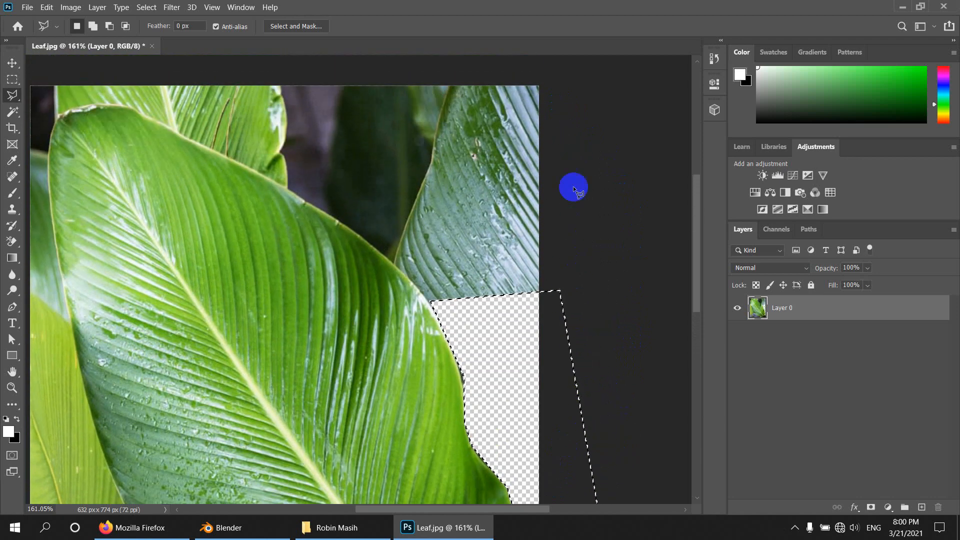
{"action": "left_click_drag", "start_coordinate": [572, 71], "coordinate": [188, 70]}
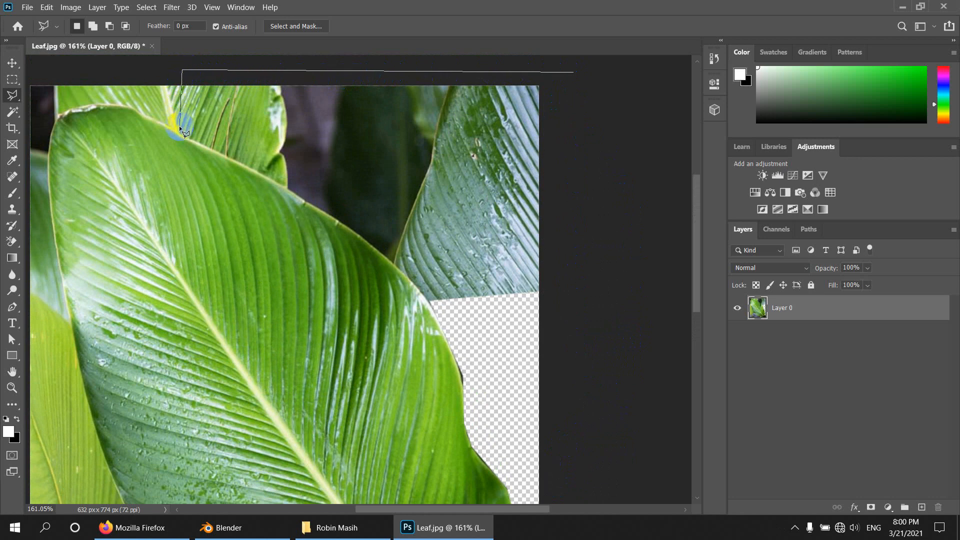
{"action": "mouse_move", "coordinate": [180, 133]}
{"action": "left_mouse_down"}
{"action": "mouse_move", "coordinate": [238, 154]}
{"action": "mouse_move", "coordinate": [364, 241]}
{"action": "left_mouse_up"}
{"action": "left_click", "coordinate": [451, 326]}
{"action": "left_click", "coordinate": [599, 304]}
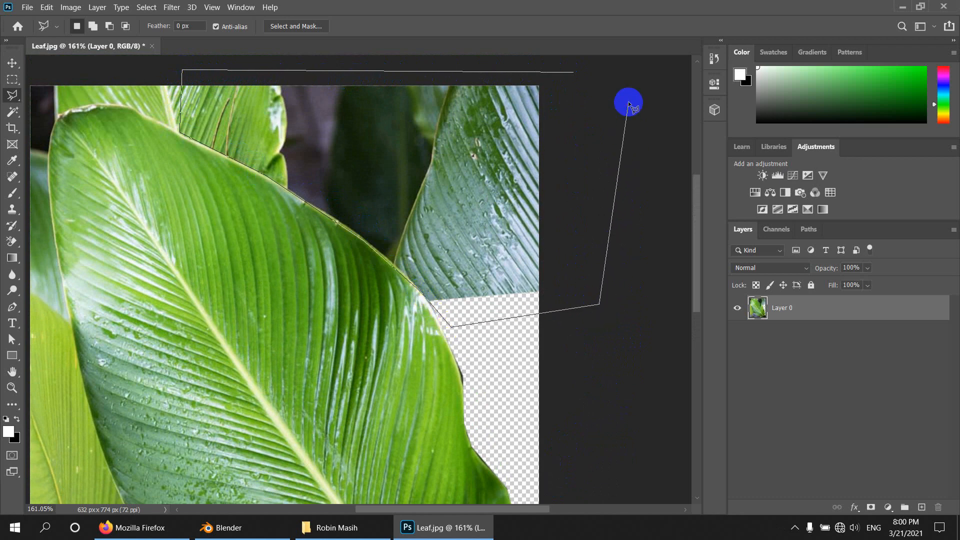
{"action": "double_click", "coordinate": [628, 102]}
{"action": "key", "text": "Delete"}
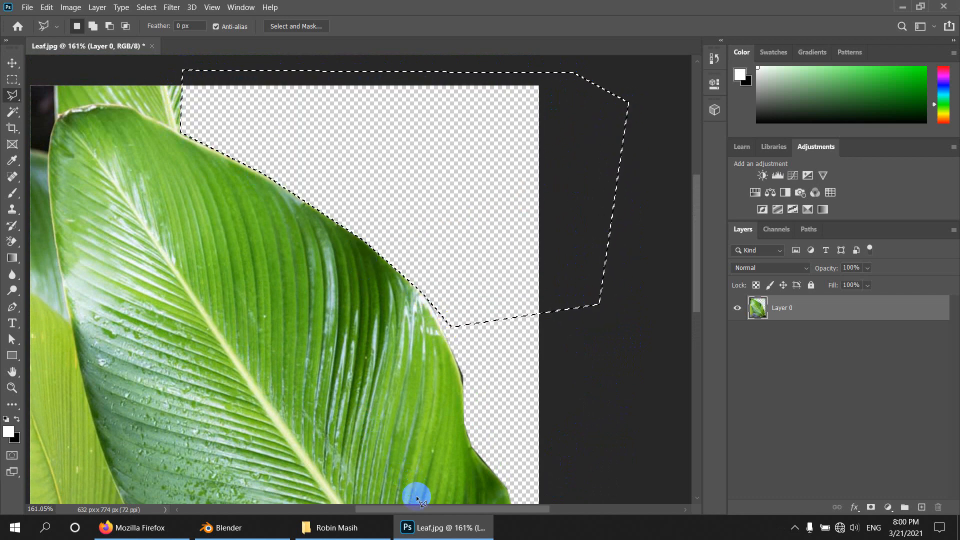
Outline the background around the leaf's upper left tip with the Polygonal Lasso and delete it.
{"action": "left_click_drag", "start_coordinate": [413, 509], "coordinate": [359, 509]}
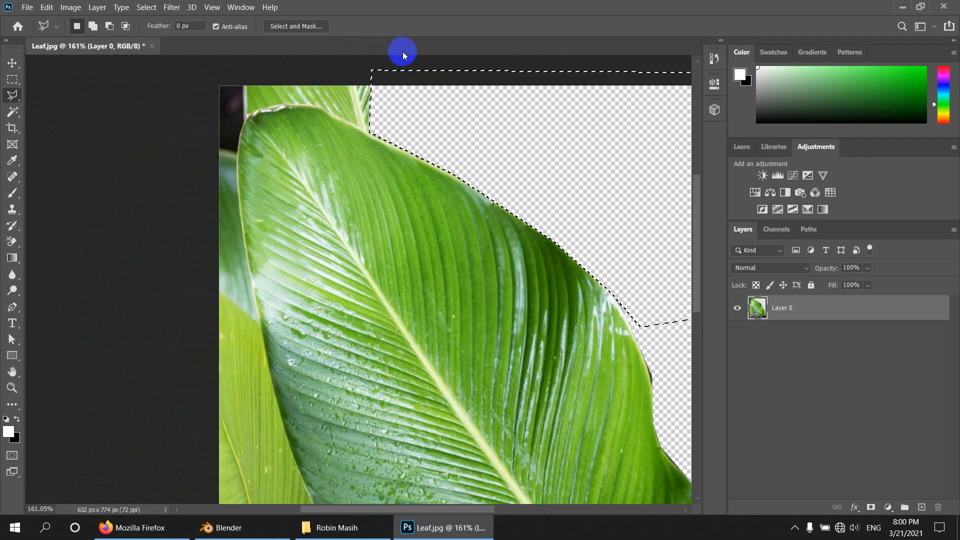
{"action": "left_click", "coordinate": [398, 85]}
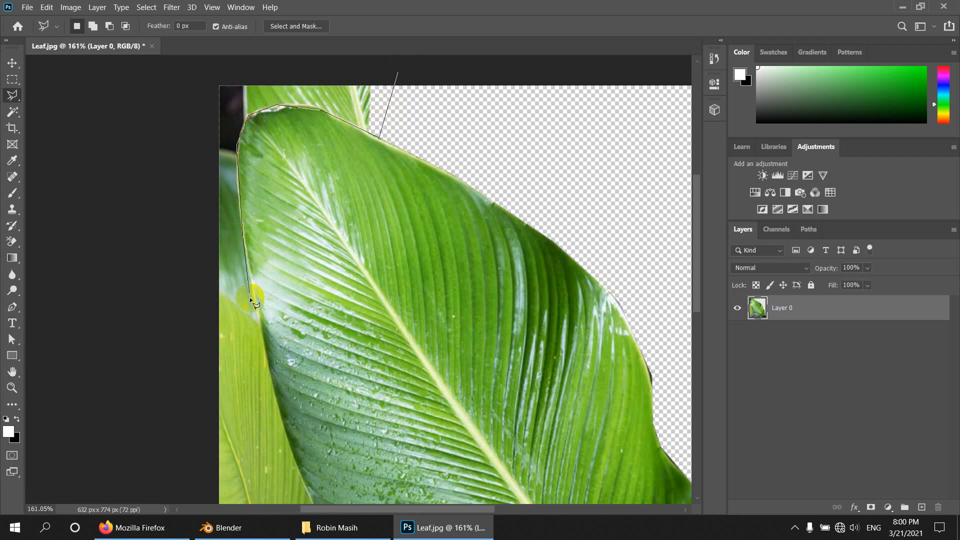
{"action": "left_click", "coordinate": [258, 331]}
{"action": "left_click", "coordinate": [158, 337]}
{"action": "left_click", "coordinate": [148, 66]}
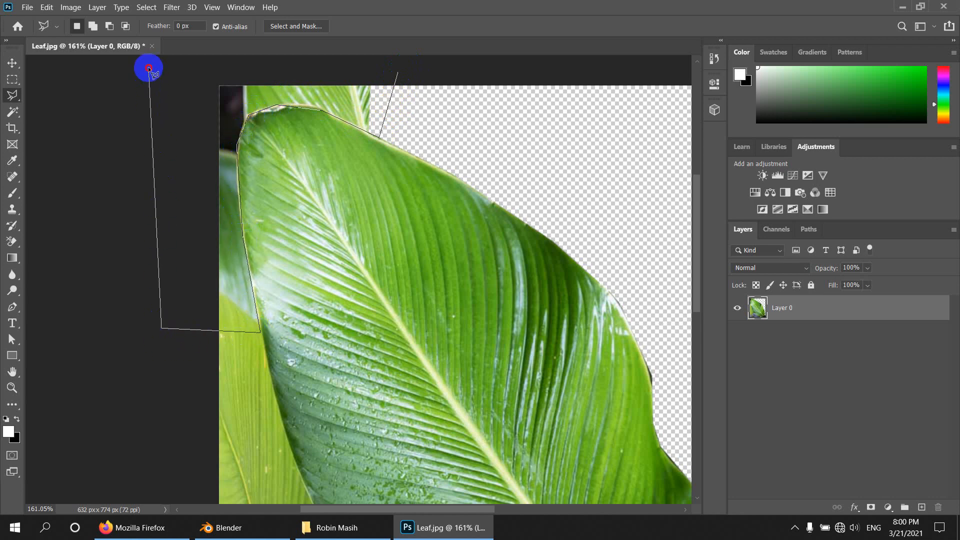
{"action": "left_click", "coordinate": [375, 58]}
{"action": "left_click", "coordinate": [400, 68]}
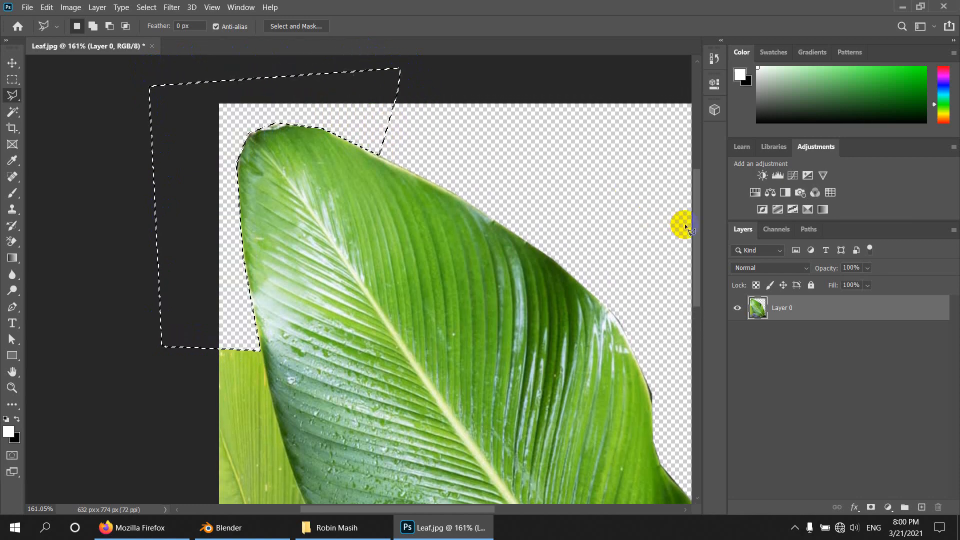
Outline the background along the leaf's lower left edge with the Polygonal Lasso and delete it.
{"action": "left_click_drag", "start_coordinate": [693, 223], "coordinate": [695, 295]}
{"action": "left_click", "coordinate": [102, 99]}
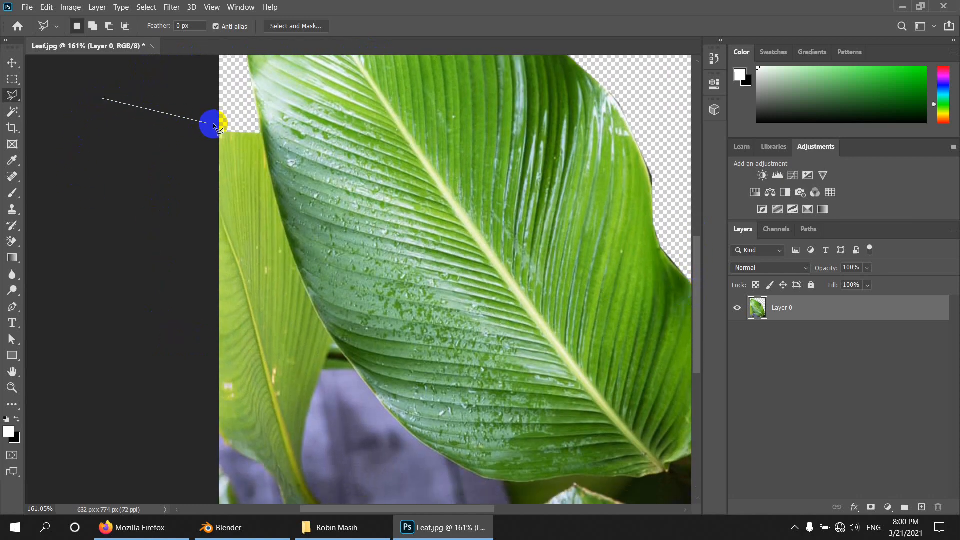
{"action": "left_click", "coordinate": [249, 128]}
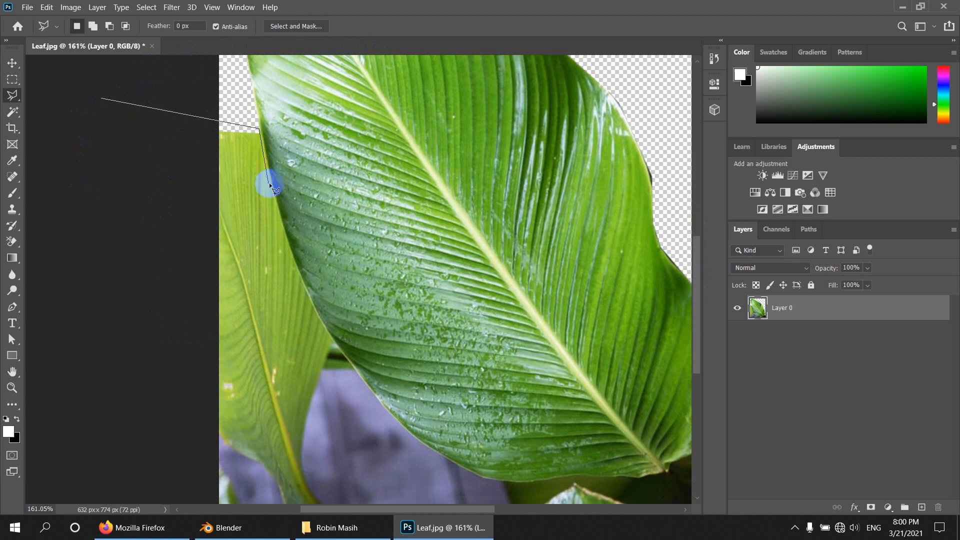
{"action": "left_click", "coordinate": [296, 271]}
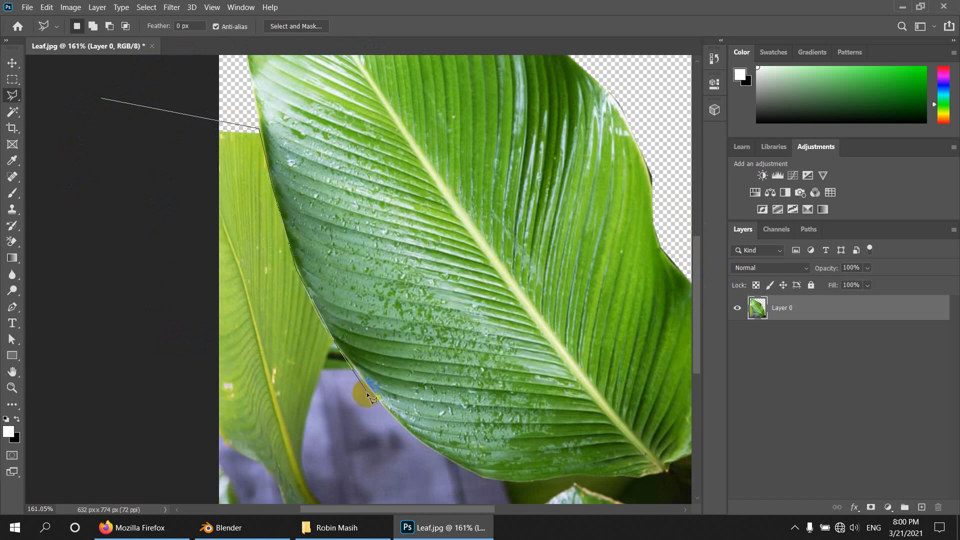
{"action": "left_click", "coordinate": [395, 463]}
{"action": "left_click", "coordinate": [161, 459]}
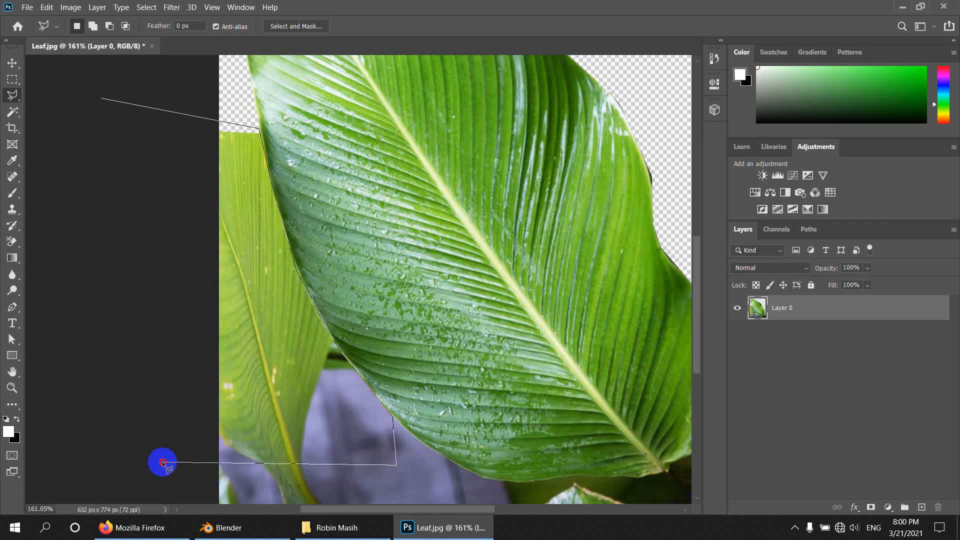
{"action": "left_click", "coordinate": [75, 220]}
{"action": "left_click", "coordinate": [75, 219]}
{"action": "key", "text": "Delete"}
Outline the background strip below the leaf, up to the stem end, with the Polygonal Lasso and delete it.
{"action": "scroll", "coordinate": [150, 250], "scroll_direction": "down", "scroll_amount": 4}
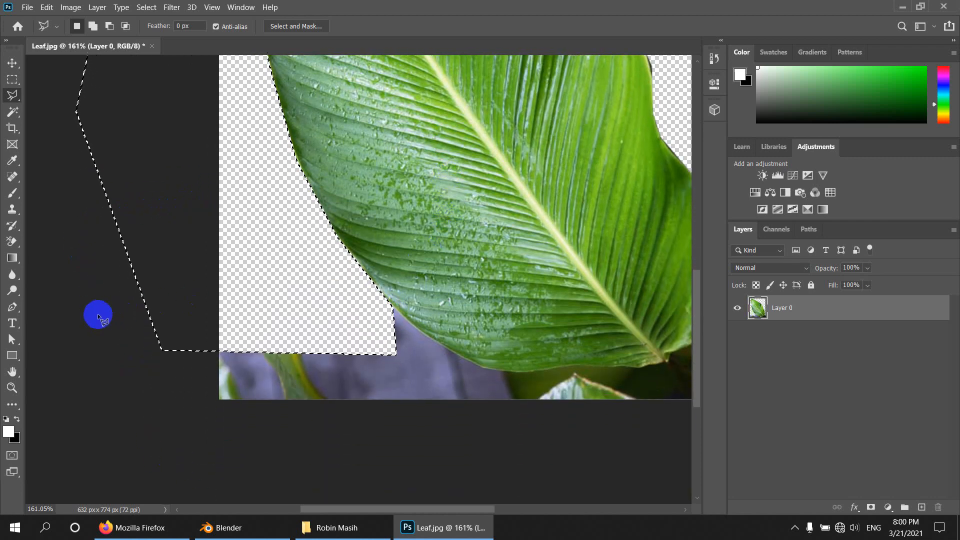
{"action": "left_click", "coordinate": [68, 314]}
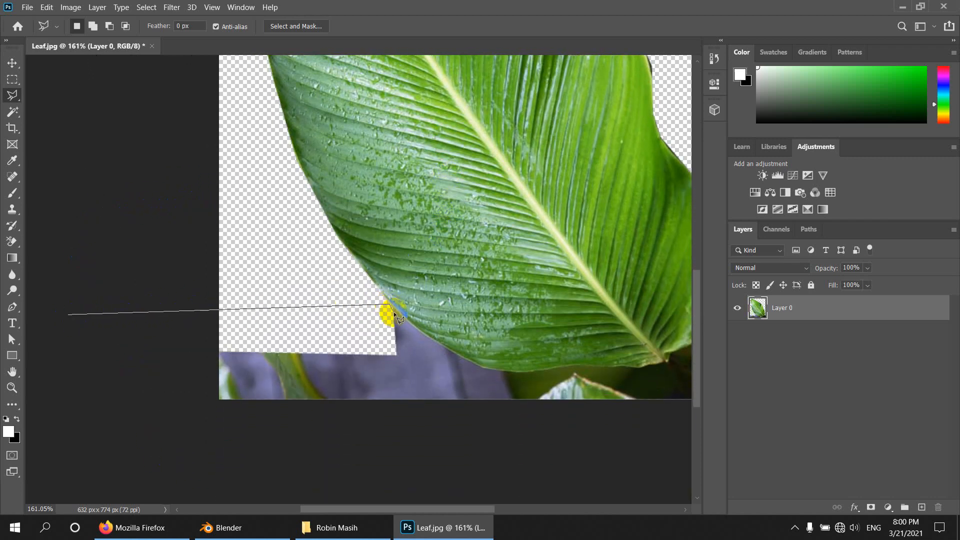
{"action": "left_click", "coordinate": [424, 334]}
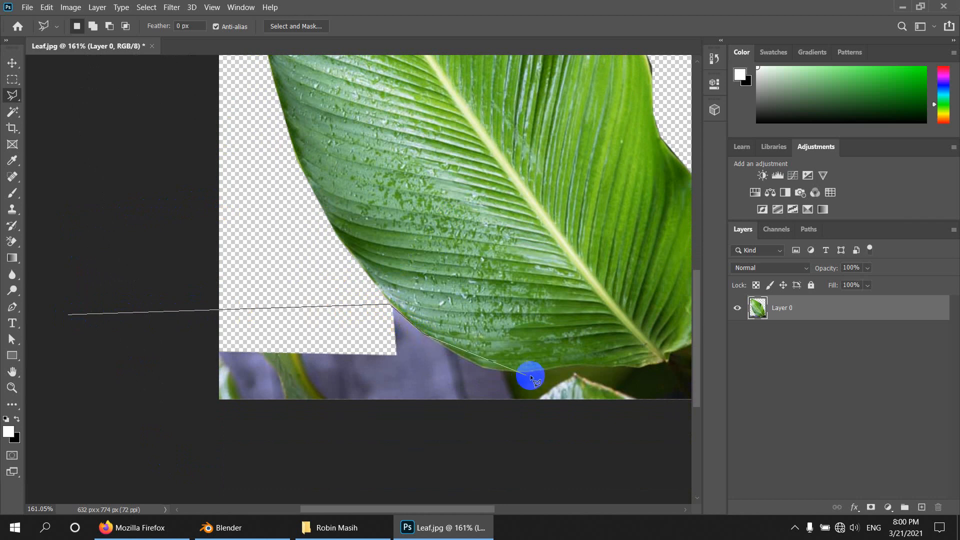
{"action": "left_click", "coordinate": [485, 370]}
{"action": "left_click", "coordinate": [572, 366]}
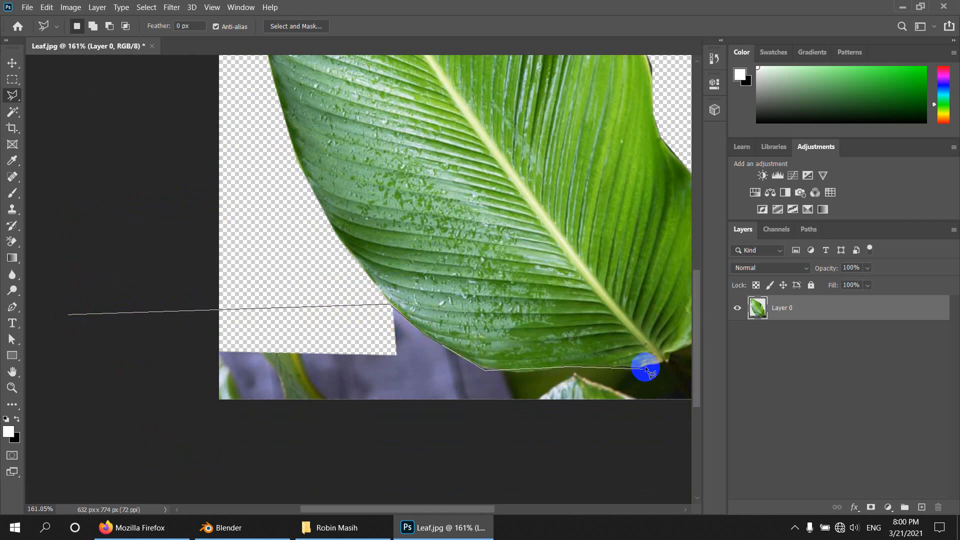
{"action": "left_click", "coordinate": [673, 357]}
{"action": "left_click", "coordinate": [672, 453]}
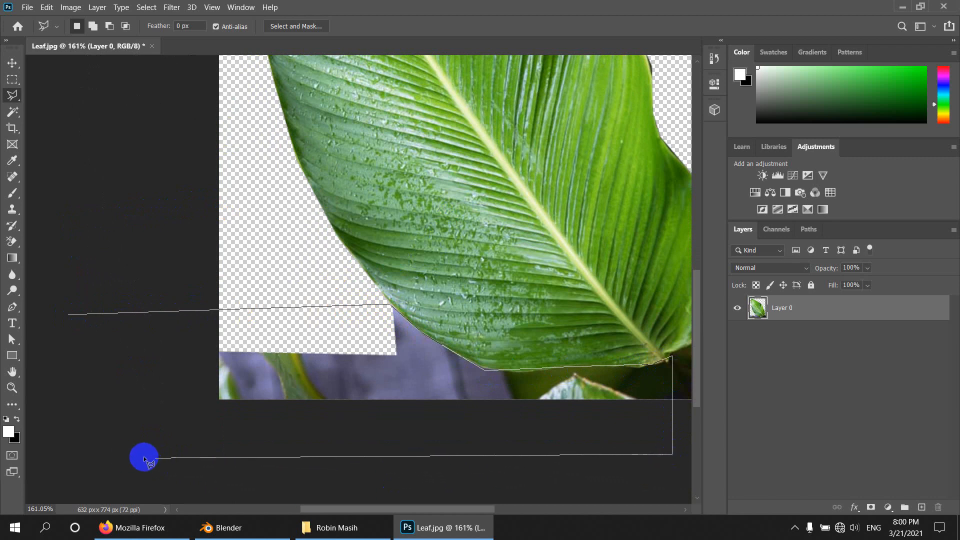
{"action": "left_click", "coordinate": [122, 457]}
{"action": "left_click", "coordinate": [68, 315]}
{"action": "key", "text": "Delete"}
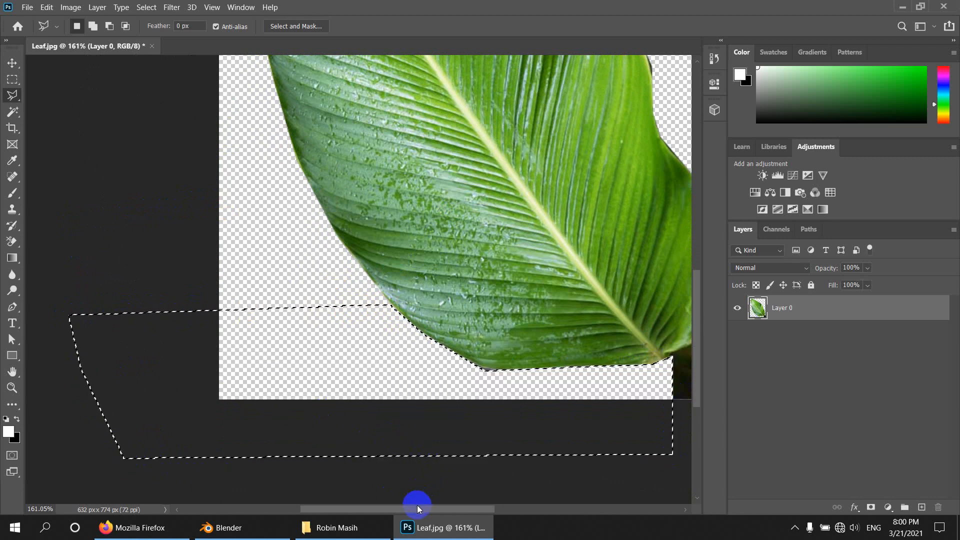
Outline the leftover dark background in the image's bottom right corner along the leaf tip and delete it.
{"action": "left_click_drag", "start_coordinate": [417, 508], "coordinate": [506, 508]}
{"action": "left_click", "coordinate": [474, 372]}
{"action": "left_click", "coordinate": [418, 327]}
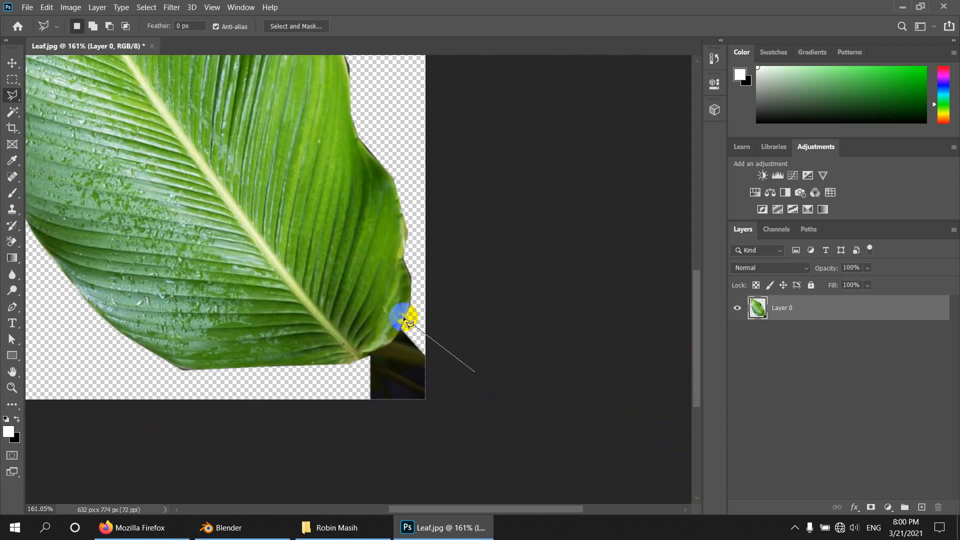
{"action": "left_click", "coordinate": [404, 323]}
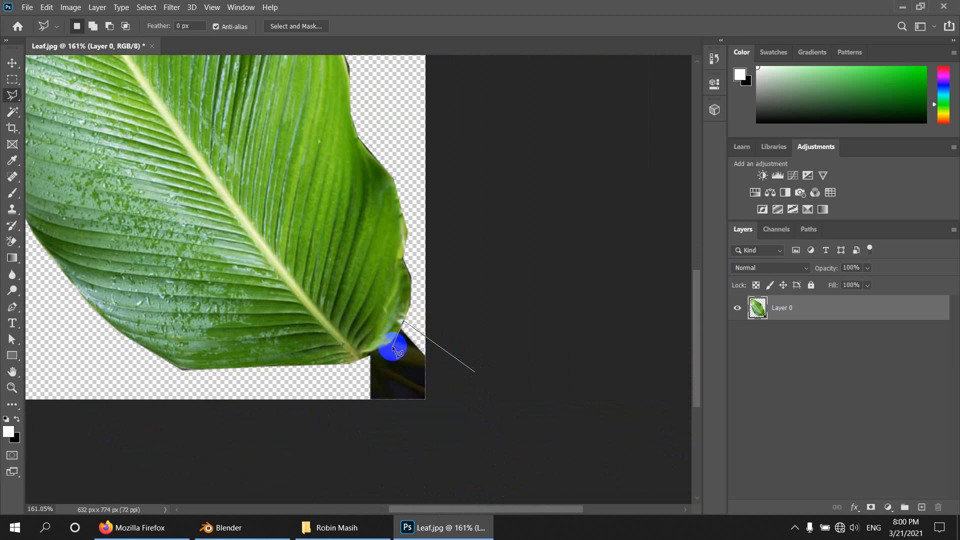
{"action": "left_click", "coordinate": [390, 346]}
{"action": "left_click", "coordinate": [361, 357]}
{"action": "left_click", "coordinate": [334, 399]}
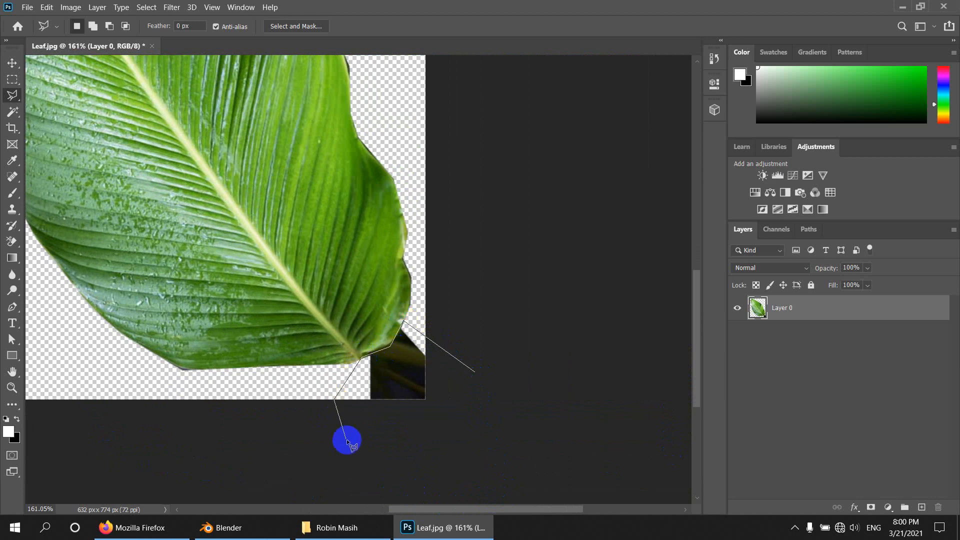
{"action": "left_click", "coordinate": [363, 444]}
{"action": "left_click", "coordinate": [503, 383]}
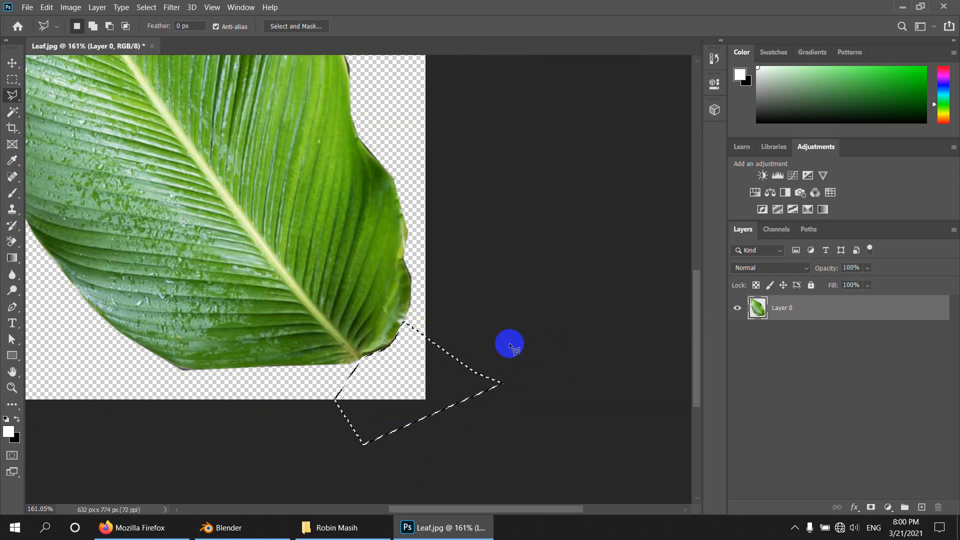
Deselect the cleared corner area beside the cut-out leaf.
{"action": "scroll", "coordinate": [480, 340], "scroll_direction": "down", "scroll_amount": 3, "text": "alt"}
{"action": "scroll", "coordinate": [479, 346], "scroll_direction": "down", "scroll_amount": 1, "text": "alt"}
{"action": "right_click", "coordinate": [416, 184]}
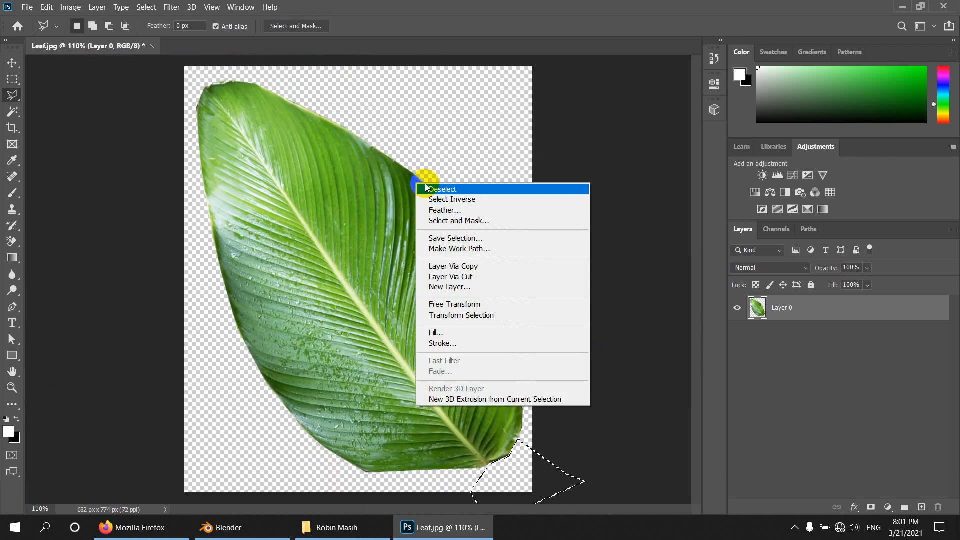
{"action": "left_click", "coordinate": [476, 188]}
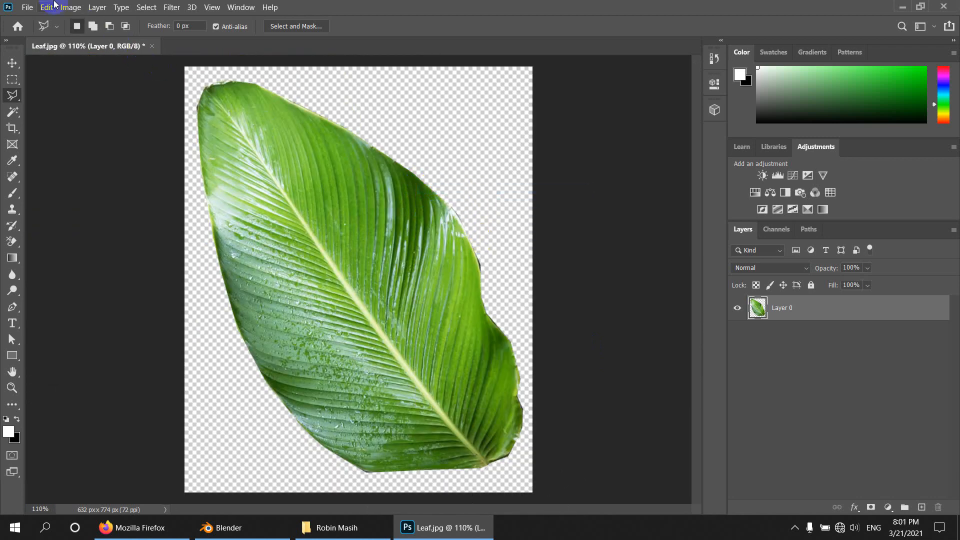
Add a new empty layer above the leaf layer with the default settings.
{"action": "left_click", "coordinate": [97, 7]}
{"action": "mouse_move", "coordinate": [102, 20]}
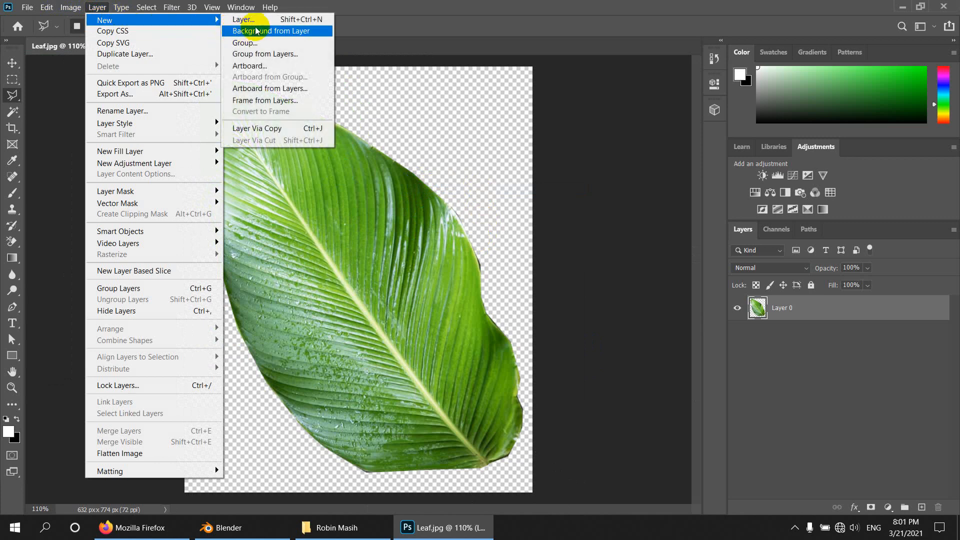
{"action": "left_click", "coordinate": [244, 19]}
{"action": "left_click", "coordinate": [578, 152]}
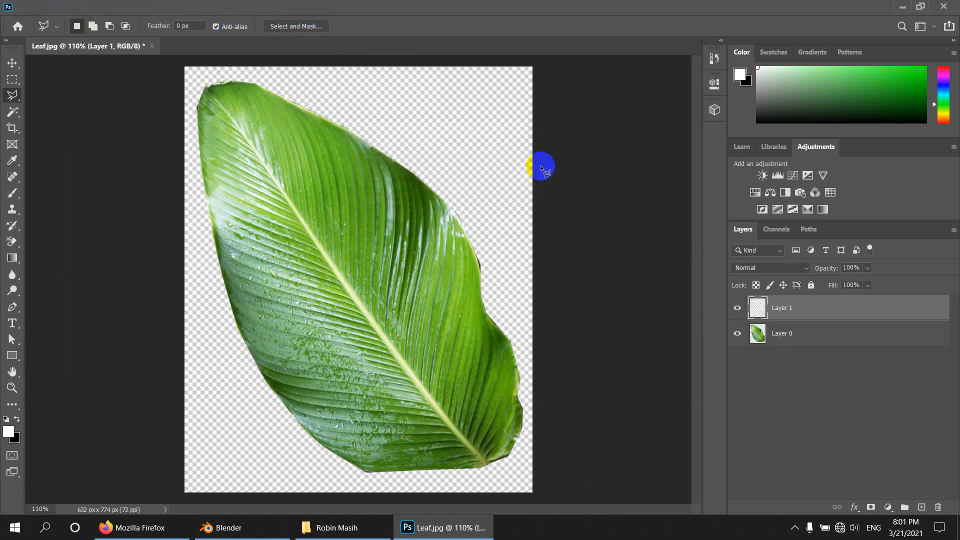
Set the foreground colour to white (#ffffff) and the background colour to black (#000000).
{"action": "left_click", "coordinate": [8, 430]}
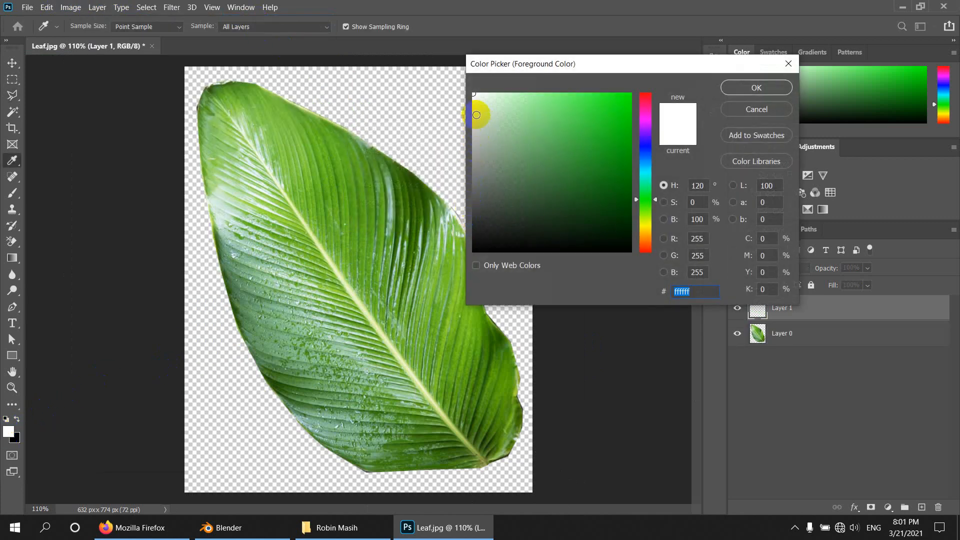
{"action": "left_click", "coordinate": [735, 88]}
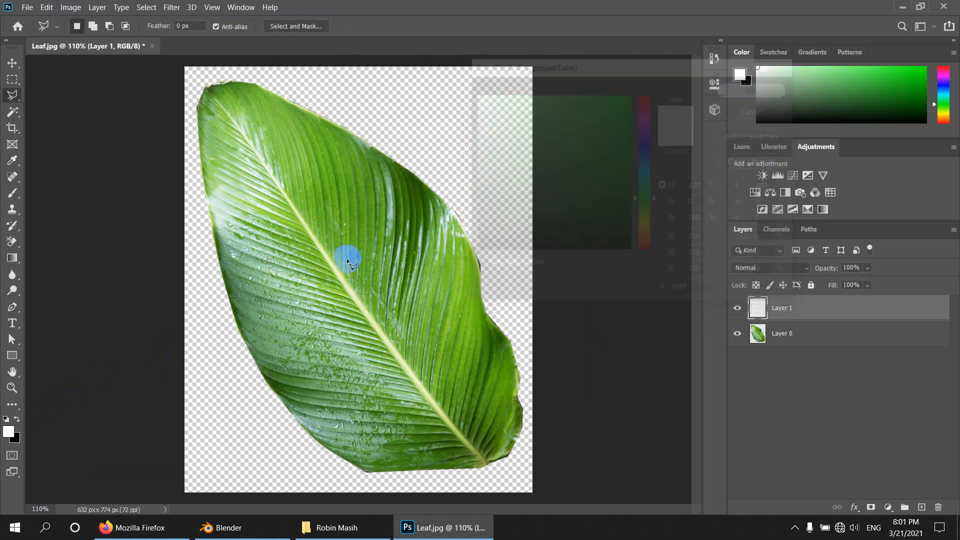
{"action": "left_click", "coordinate": [15, 438]}
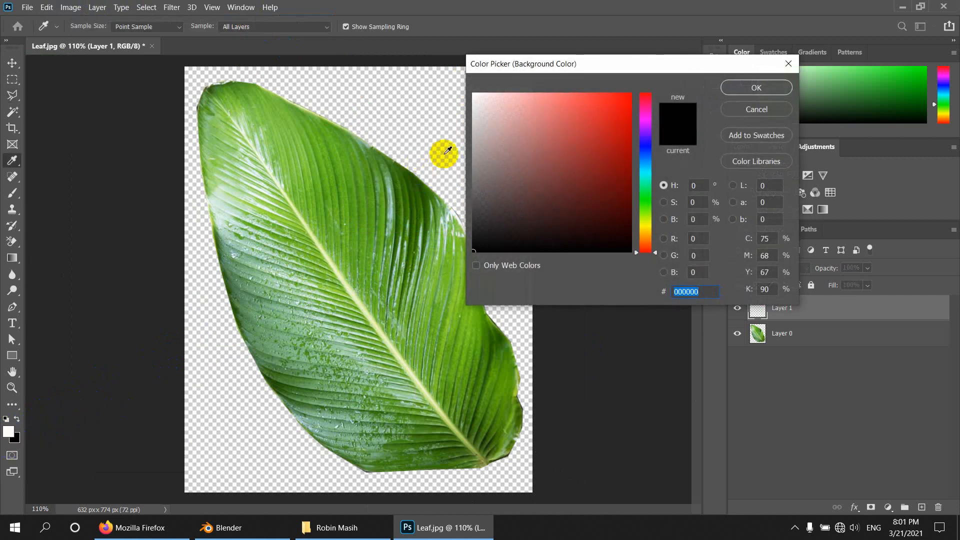
{"action": "left_click_drag", "start_coordinate": [478, 227], "coordinate": [473, 256]}
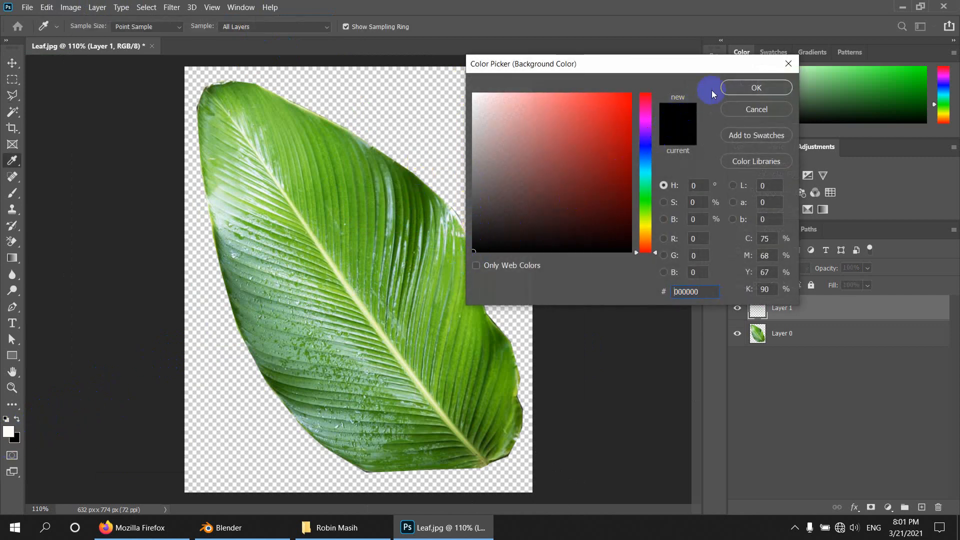
{"action": "left_click", "coordinate": [757, 88]}
Select the whole canvas, fill Layer 1 with the foreground colour at 100% opacity, and move that layer below the leaf layer.
{"action": "key", "text": "l"}
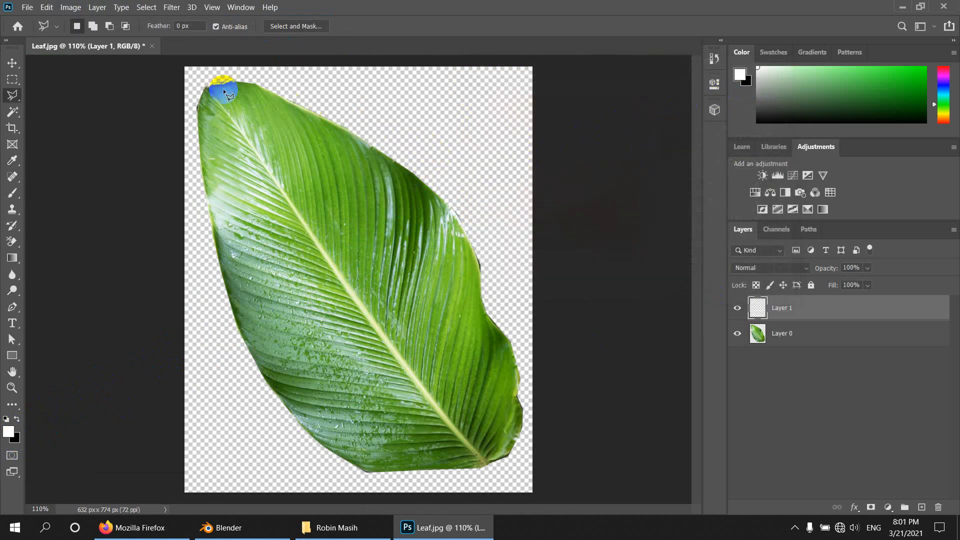
{"action": "left_click", "coordinate": [146, 7]}
{"action": "left_click", "coordinate": [152, 18]}
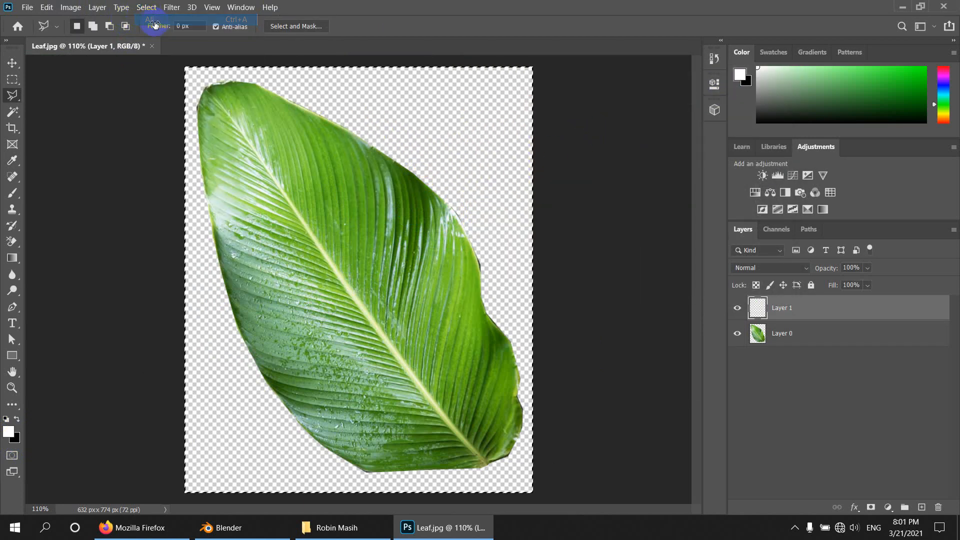
{"action": "left_click", "coordinate": [13, 79]}
{"action": "right_click", "coordinate": [455, 137]}
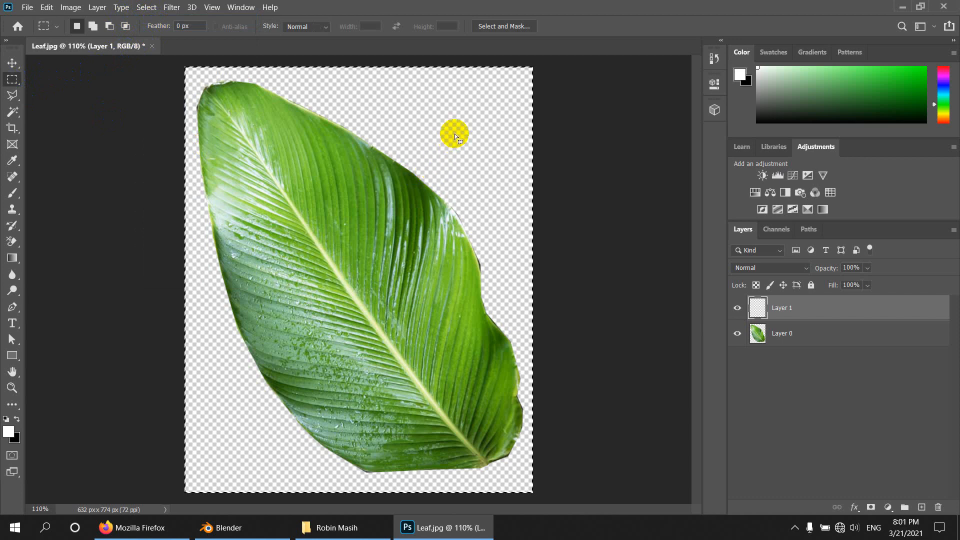
{"action": "left_click", "coordinate": [488, 283]}
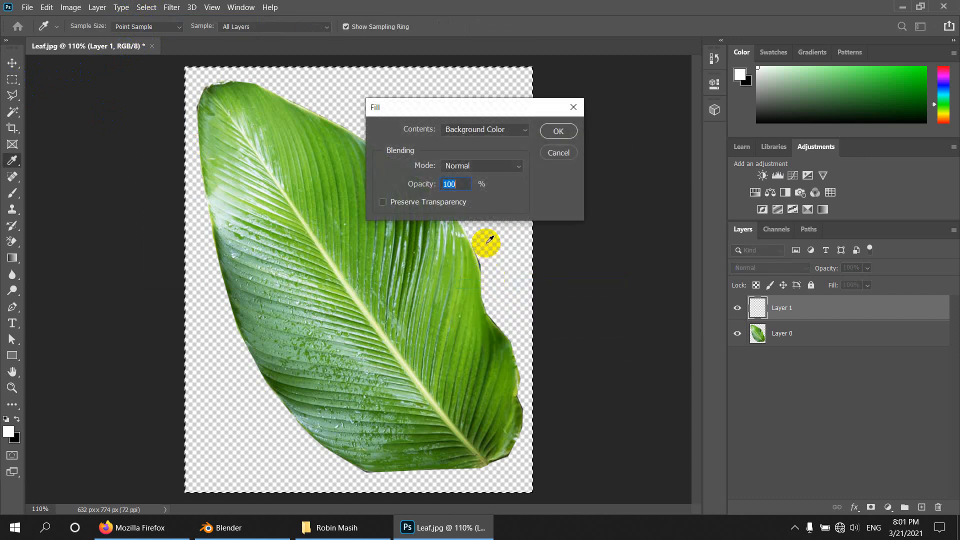
{"action": "left_click", "coordinate": [477, 130]}
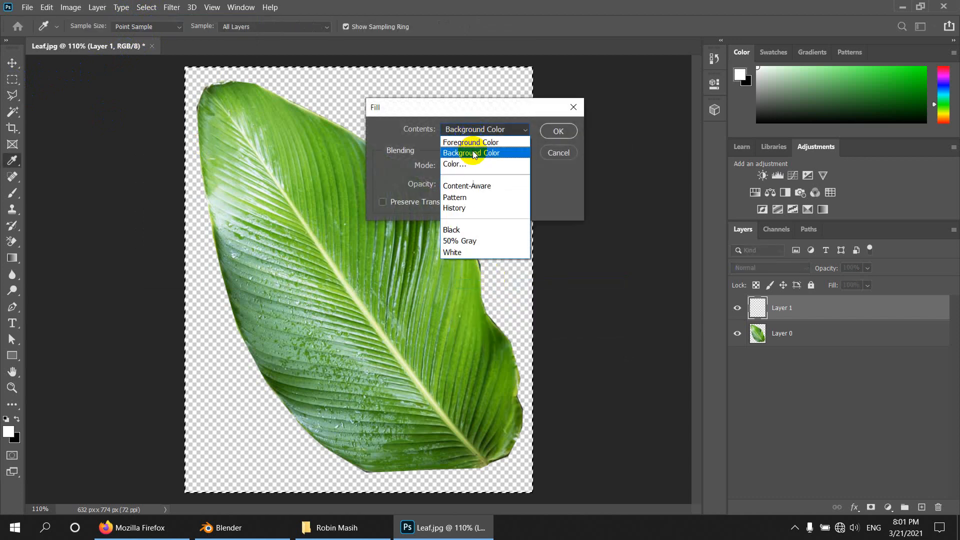
{"action": "left_click", "coordinate": [470, 142]}
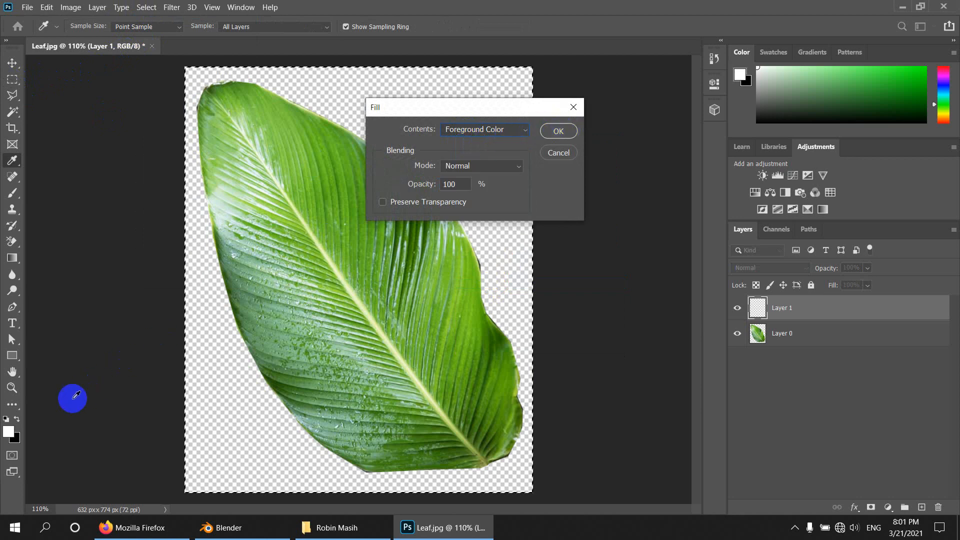
{"action": "left_click", "coordinate": [554, 130]}
{"action": "left_click_drag", "start_coordinate": [772, 309], "coordinate": [766, 376]}
Save the leaf on its white background to the computer as a JPEG named base, with quality 5.
{"action": "left_click", "coordinate": [27, 7]}
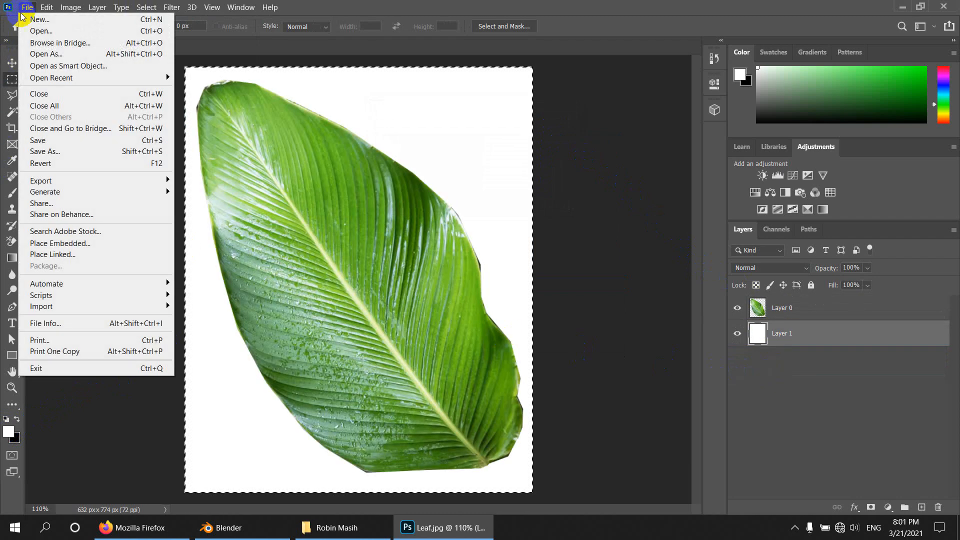
{"action": "left_click", "coordinate": [46, 153]}
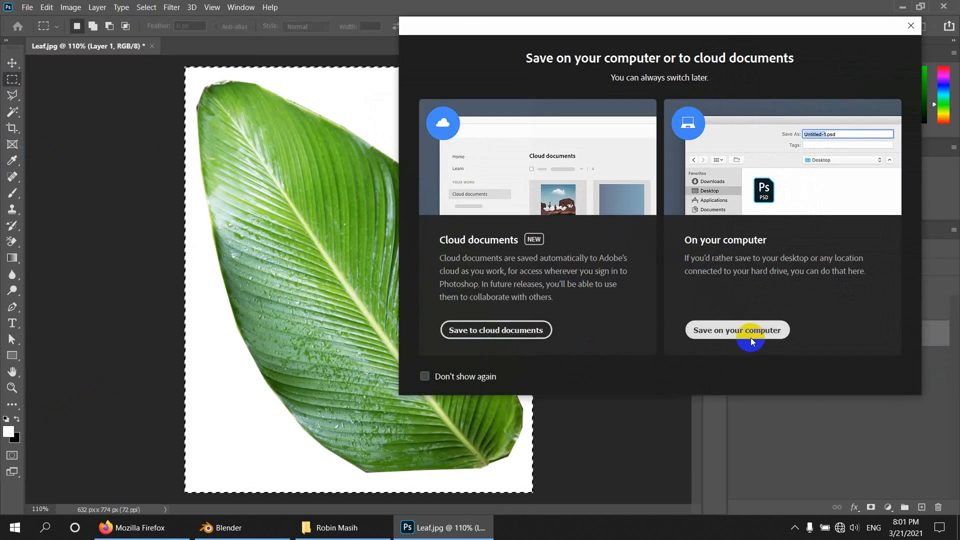
{"action": "left_click", "coordinate": [737, 328]}
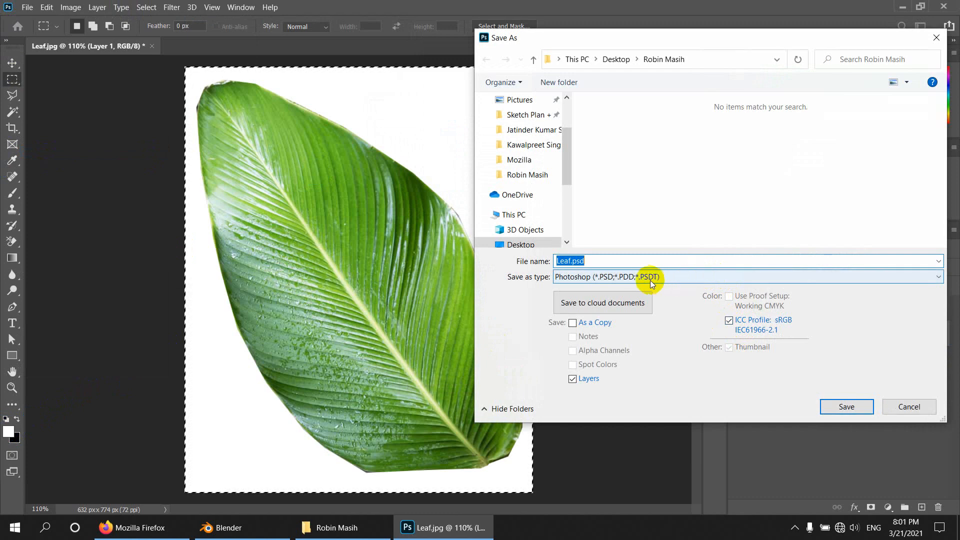
{"action": "left_click", "coordinate": [641, 278]}
{"action": "left_click", "coordinate": [593, 379]}
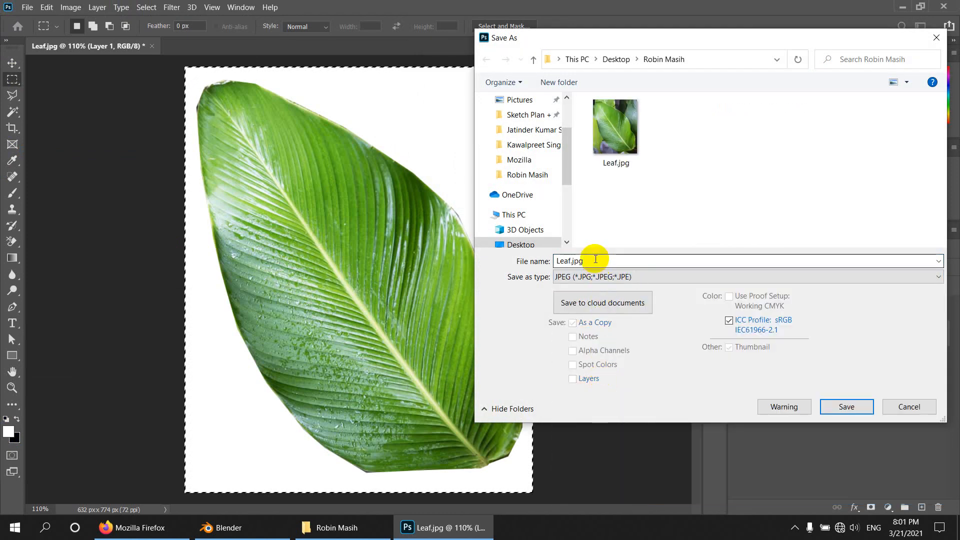
{"action": "left_click", "coordinate": [595, 260]}
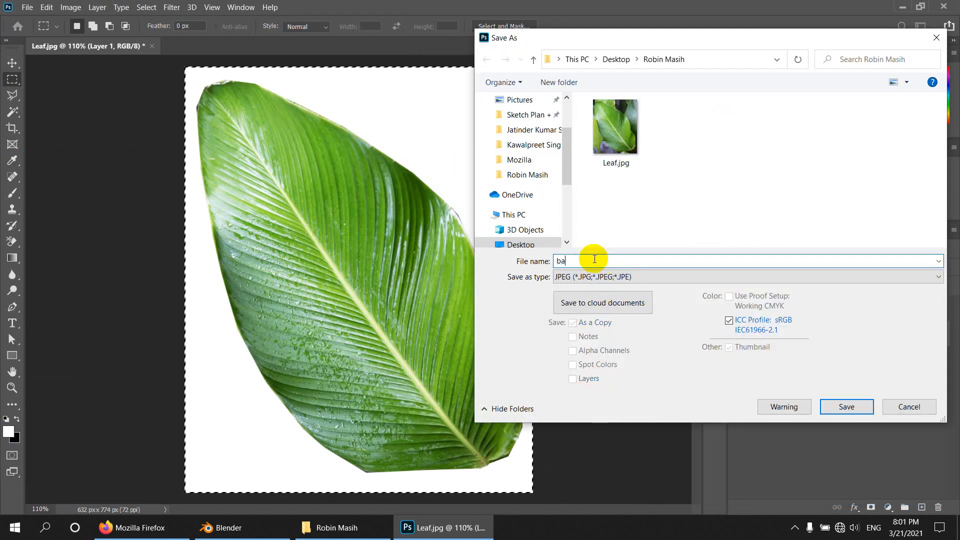
{"action": "left_click", "coordinate": [835, 406]}
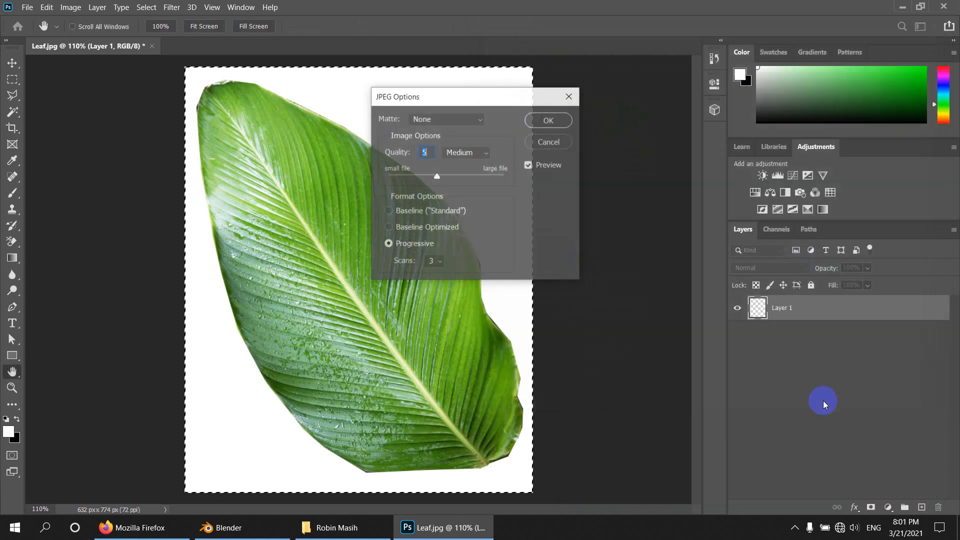
{"action": "left_click", "coordinate": [549, 120]}
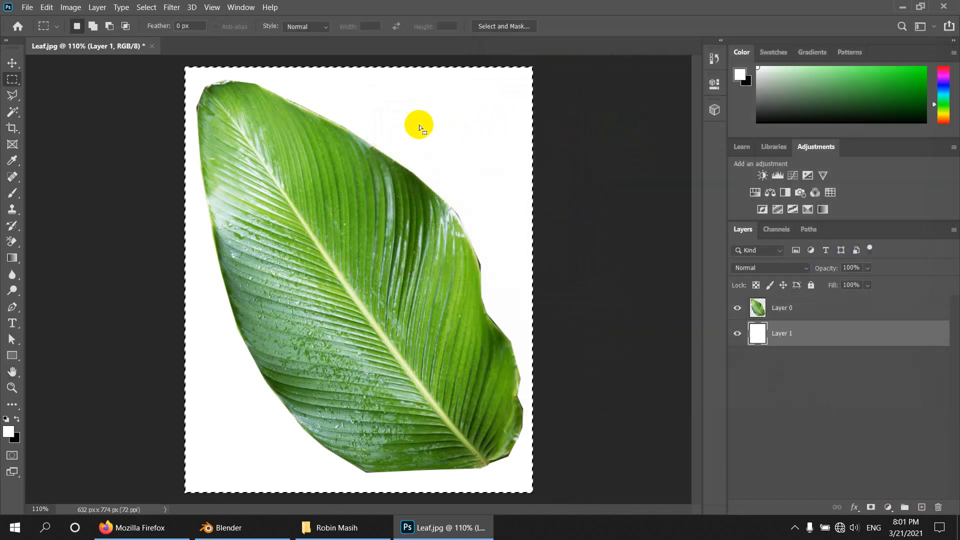
Fill Layer 1 behind the leaf with the black background colour in Normal mode at 100% opacity.
{"action": "right_click", "coordinate": [412, 111]}
{"action": "left_click", "coordinate": [429, 261]}
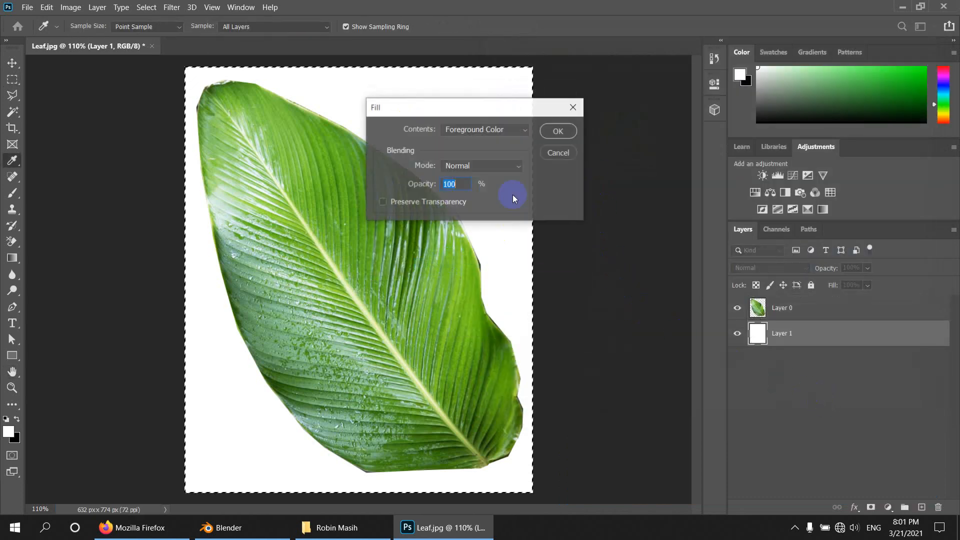
{"action": "left_click", "coordinate": [486, 130]}
{"action": "left_click", "coordinate": [462, 155]}
{"action": "left_click", "coordinate": [553, 130]}
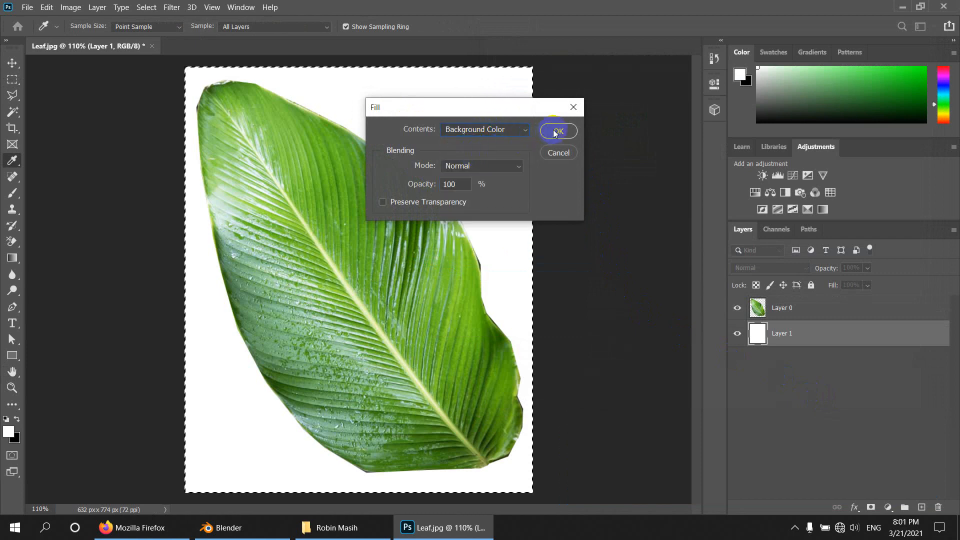
Convert the image to Grayscale mode without merging the layers, discarding the colour information.
{"action": "left_click", "coordinate": [82, 9]}
{"action": "mouse_move", "coordinate": [122, 22]}
{"action": "left_click", "coordinate": [220, 31]}
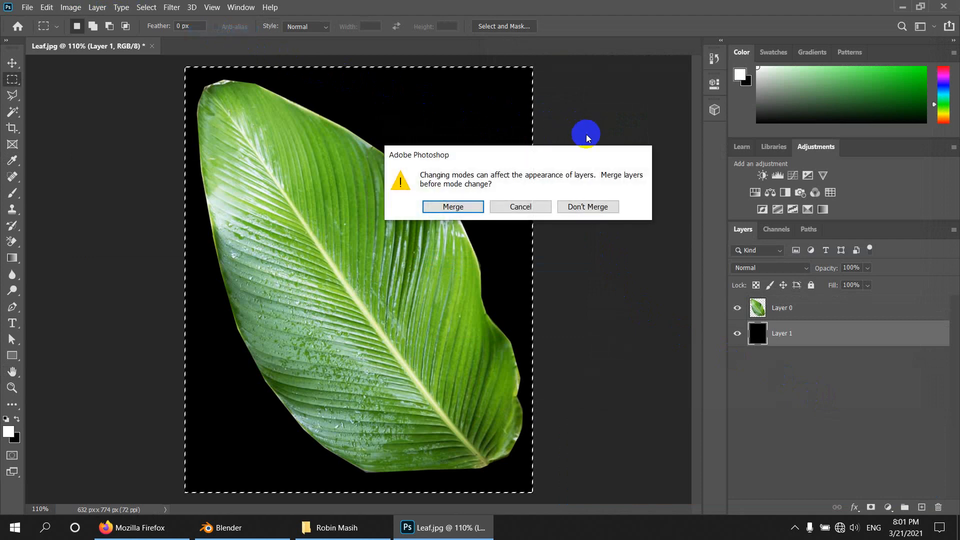
{"action": "left_click", "coordinate": [581, 209]}
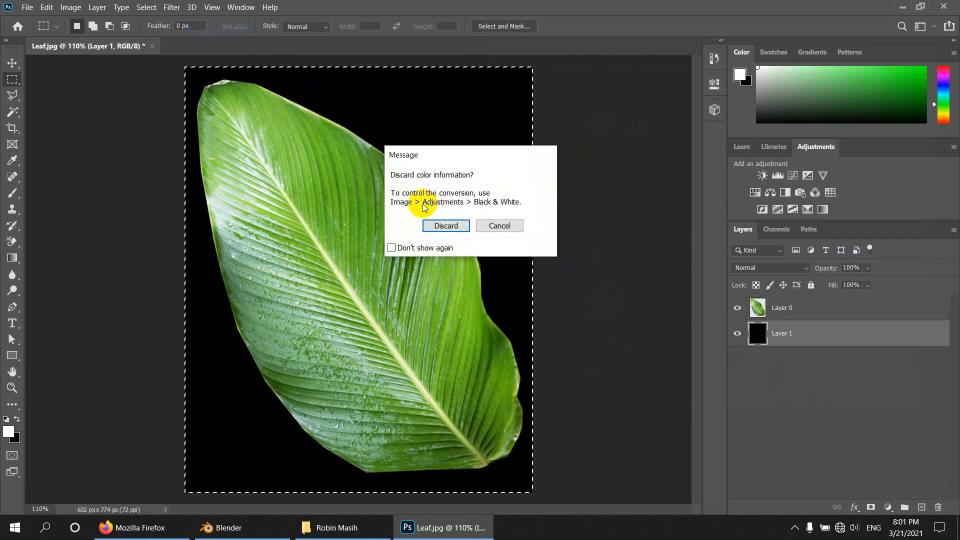
{"action": "left_click", "coordinate": [444, 223]}
Turn the leaf on Layer 0 solid white by raising its black output level to 255 with Levels.
{"action": "left_click", "coordinate": [760, 306]}
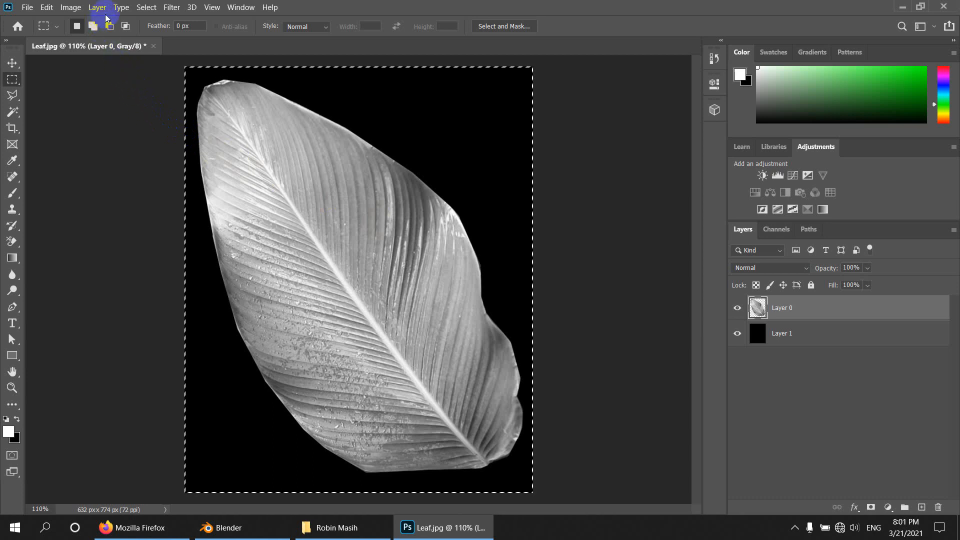
{"action": "left_click", "coordinate": [71, 7]}
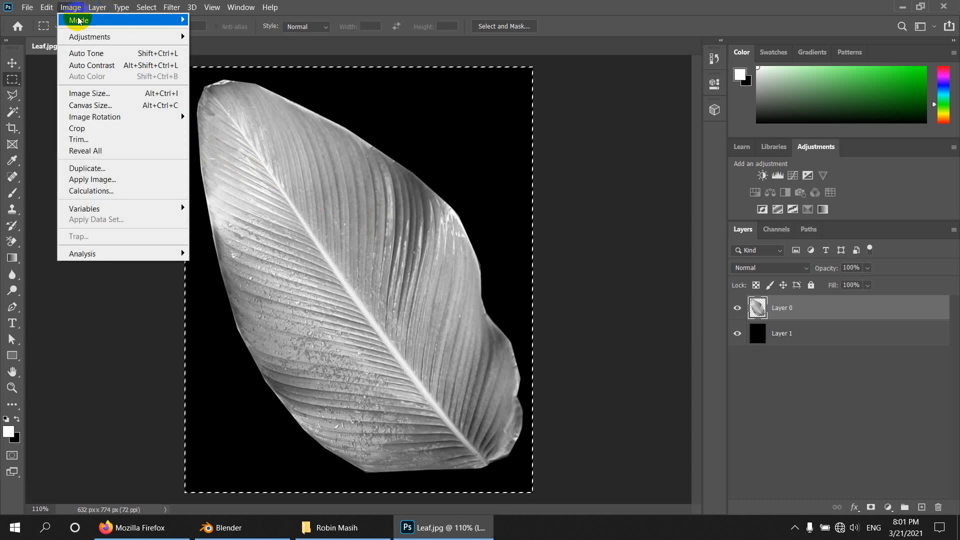
{"action": "left_click", "coordinate": [101, 37]}
{"action": "left_click", "coordinate": [228, 50]}
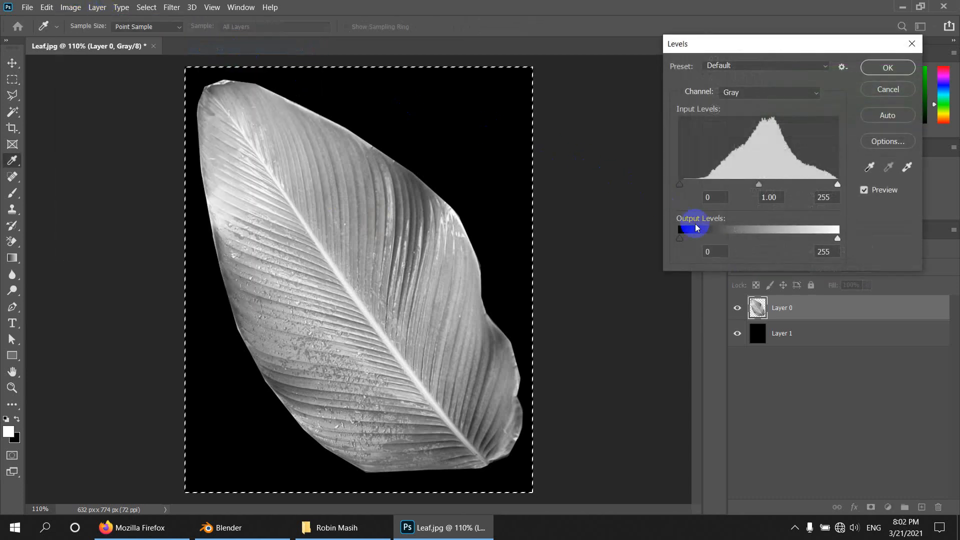
{"action": "left_click_drag", "start_coordinate": [679, 239], "coordinate": [847, 238]}
{"action": "left_click", "coordinate": [888, 67]}
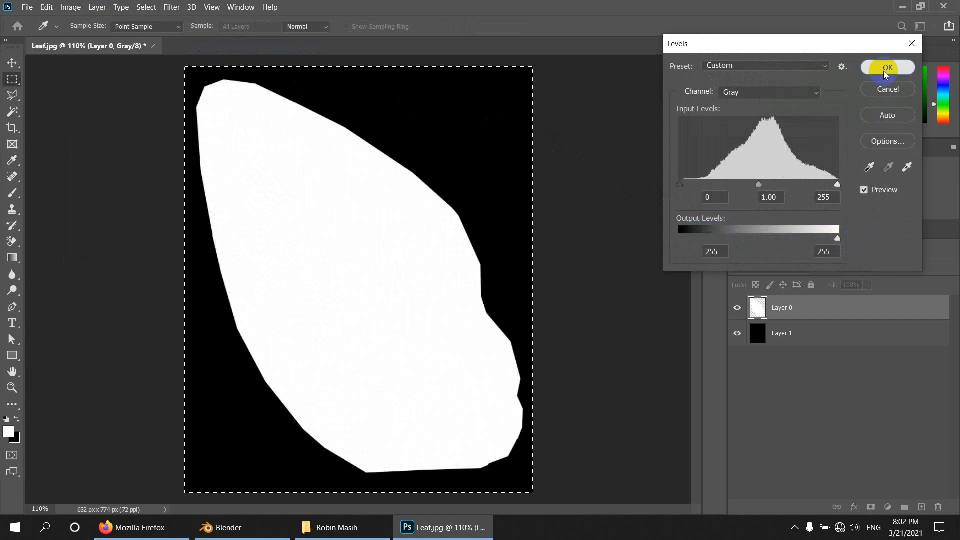
Save the black-and-white leaf mask to the computer as a JPEG named alpha.
{"action": "left_click", "coordinate": [16, 8]}
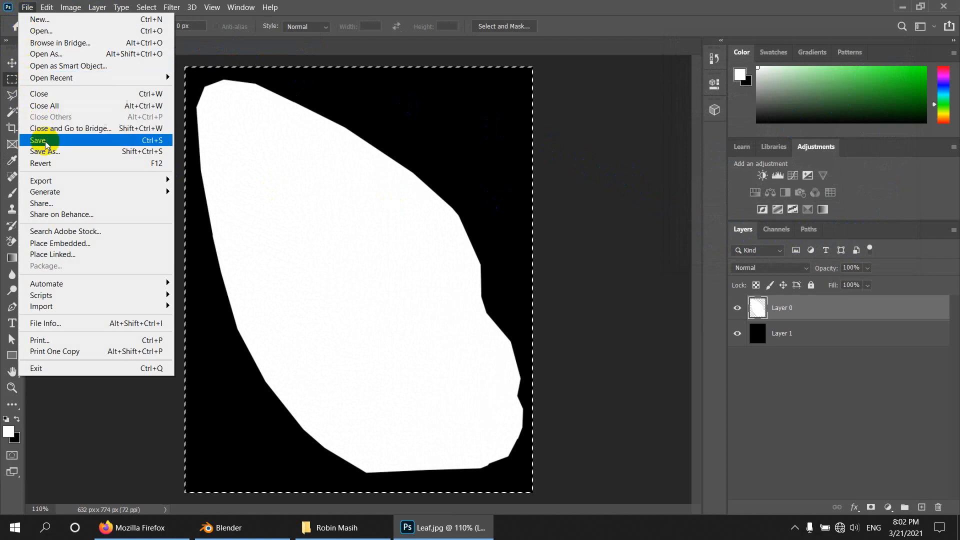
{"action": "left_click", "coordinate": [55, 149]}
{"action": "left_click", "coordinate": [745, 328]}
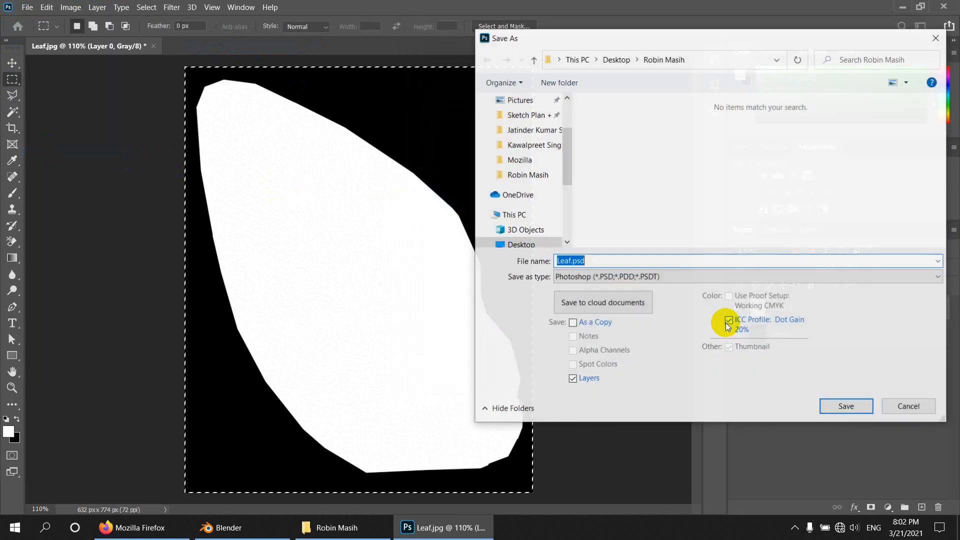
{"action": "left_click", "coordinate": [672, 278]}
{"action": "left_click", "coordinate": [625, 376]}
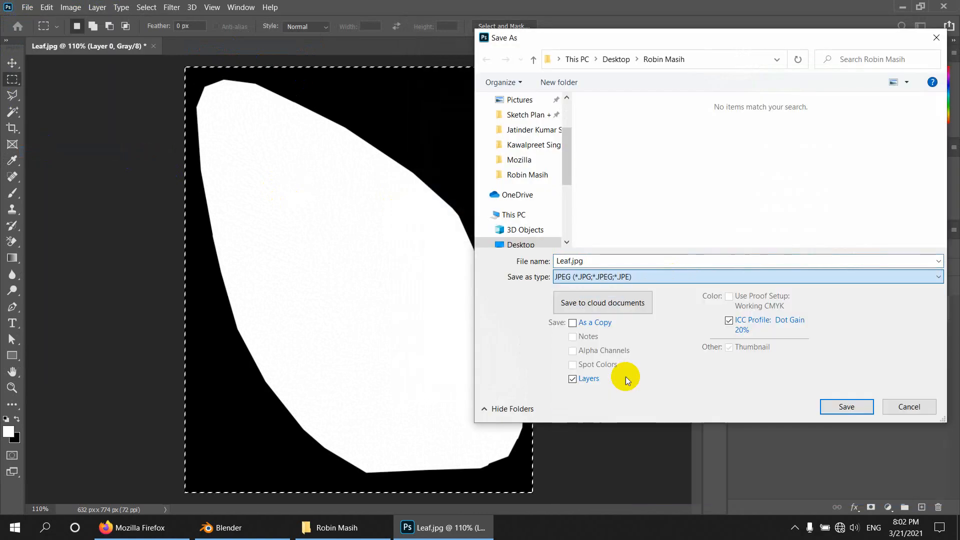
{"action": "double_click", "coordinate": [607, 262]}
{"action": "type", "text": "a"}
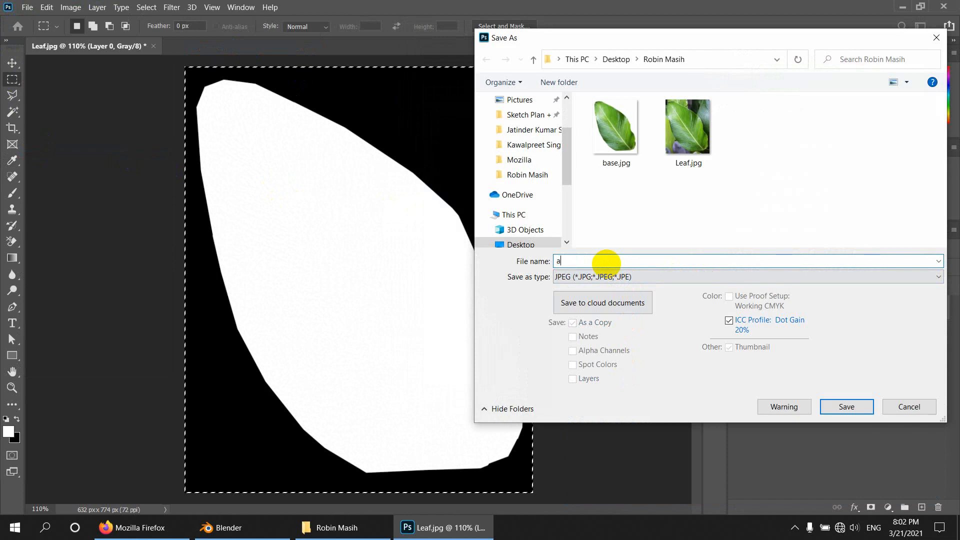
{"action": "type", "text": "lpha"}
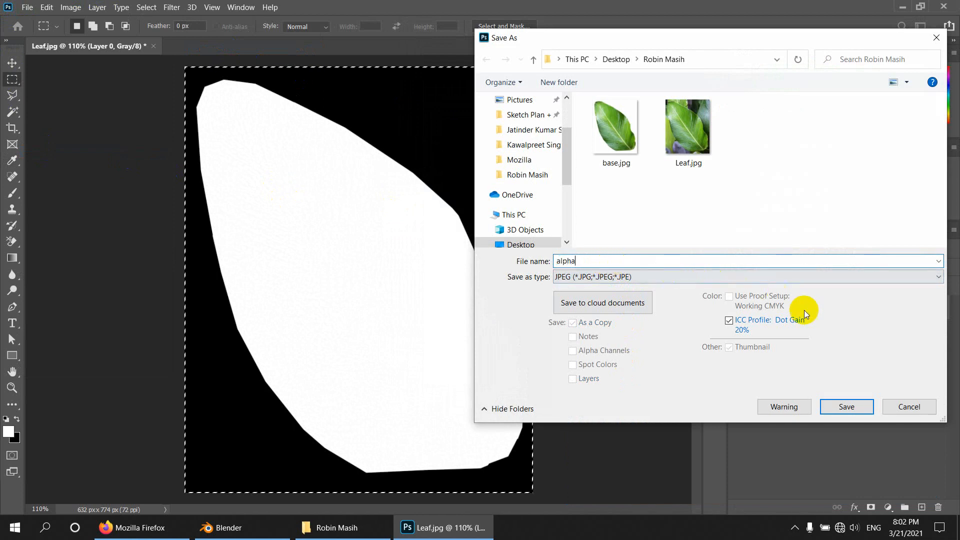
{"action": "left_click", "coordinate": [849, 404]}
{"action": "left_click", "coordinate": [547, 120]}
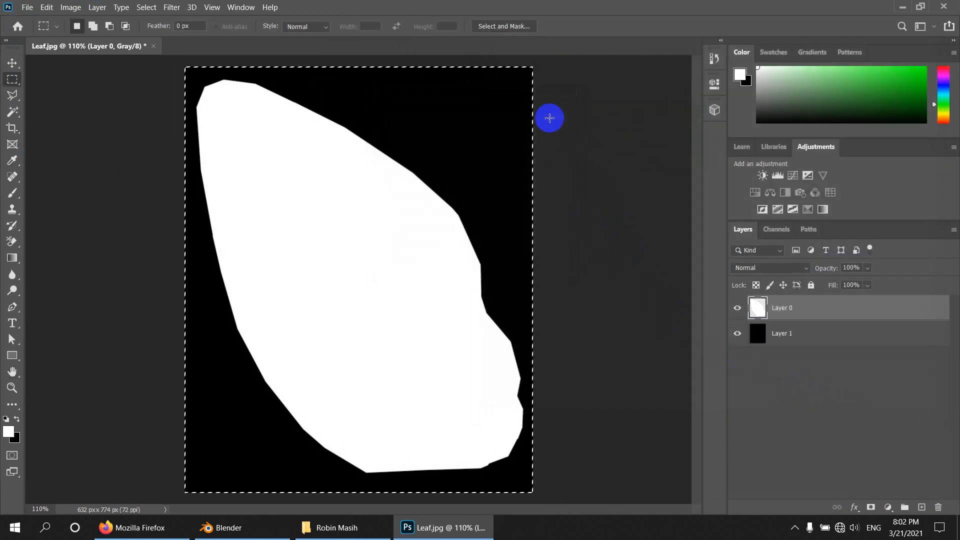
Switch to Blender and start a new General file.
{"action": "left_click", "coordinate": [262, 531]}
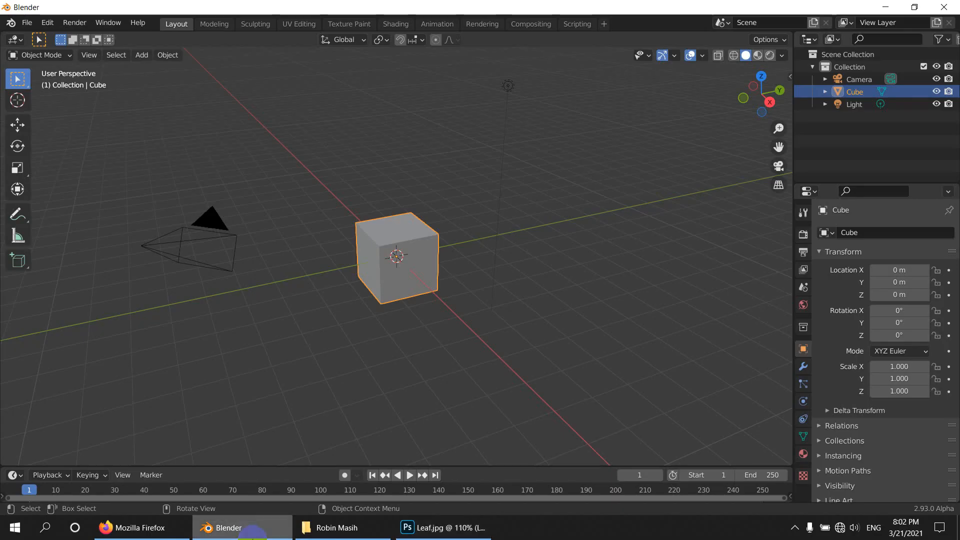
{"action": "left_click", "coordinate": [27, 23]}
{"action": "mouse_move", "coordinate": [43, 38]}
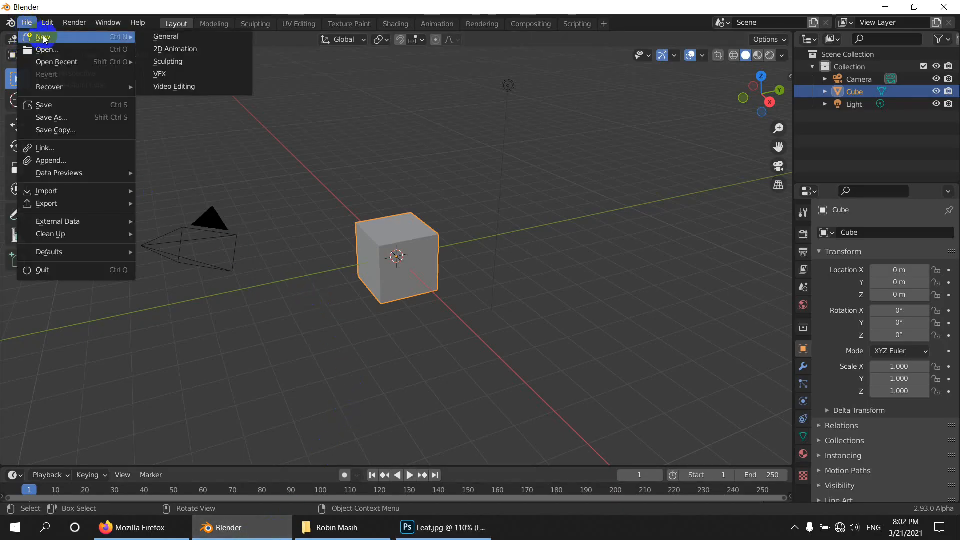
{"action": "left_click", "coordinate": [180, 38]}
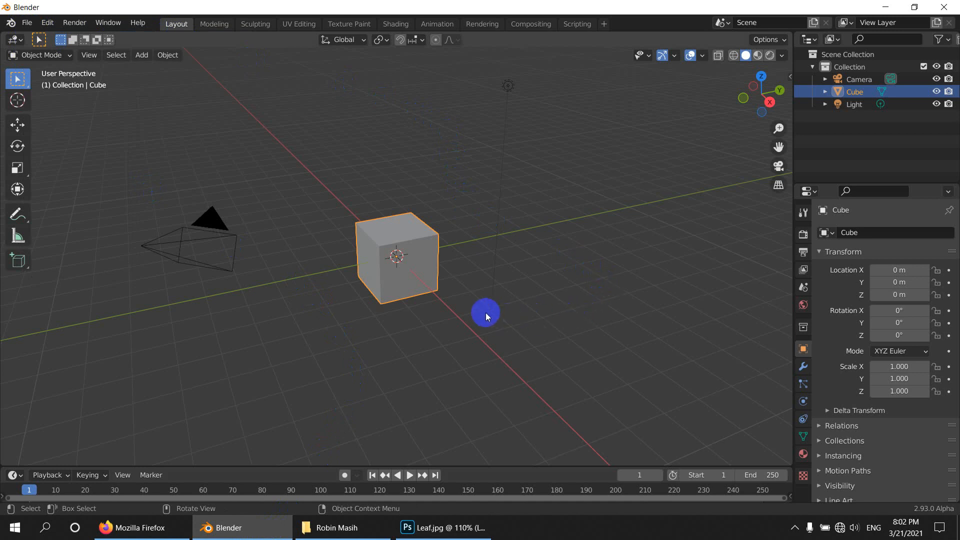
Add a mesh plane and move it up along the Z axis above the cube, to a height of about 2.24 m.
{"action": "middle_click_drag", "start_coordinate": [485, 313], "coordinate": [540, 331]}
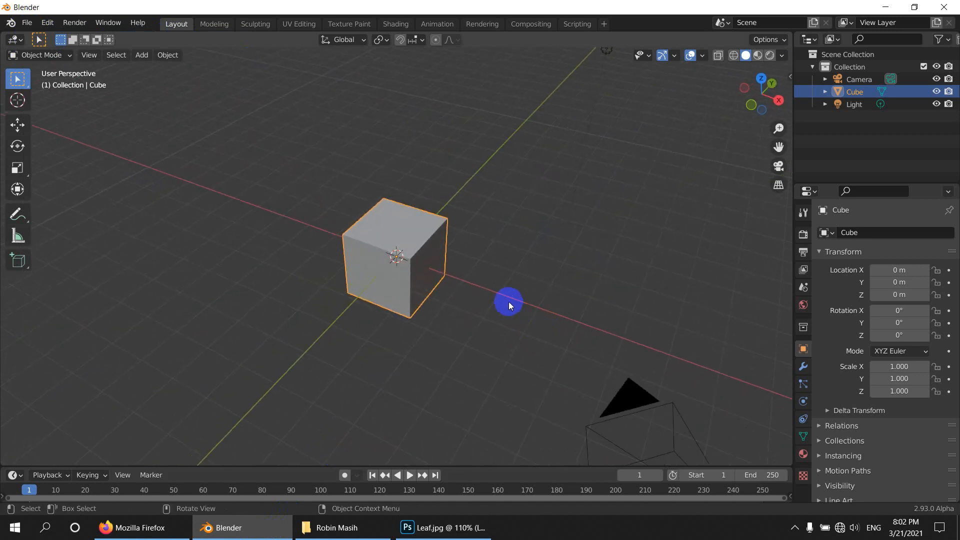
{"action": "key", "text": "shift+a"}
{"action": "mouse_move", "coordinate": [499, 262]}
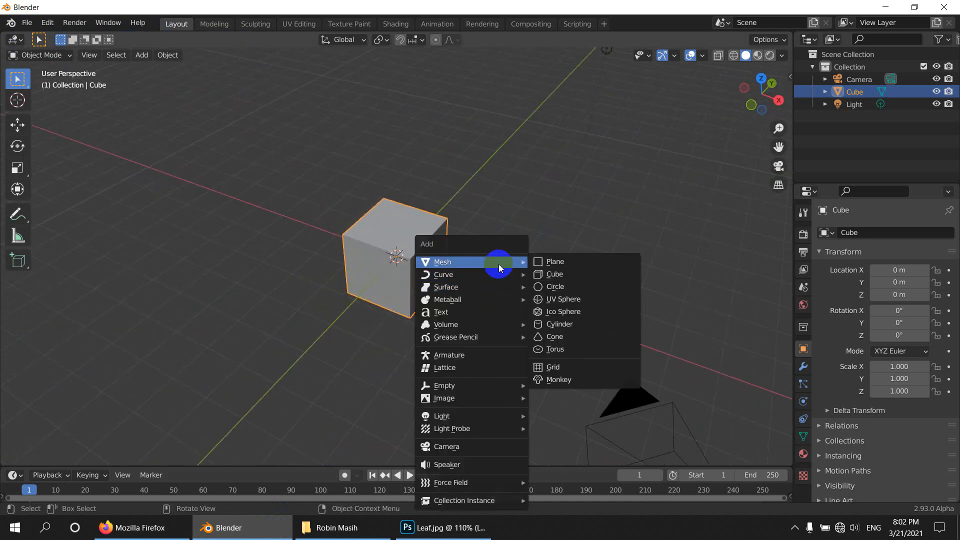
{"action": "left_click", "coordinate": [553, 263]}
{"action": "middle_click_drag", "start_coordinate": [536, 339], "coordinate": [589, 311]}
{"action": "key", "text": "g"}
{"action": "key", "text": "z"}
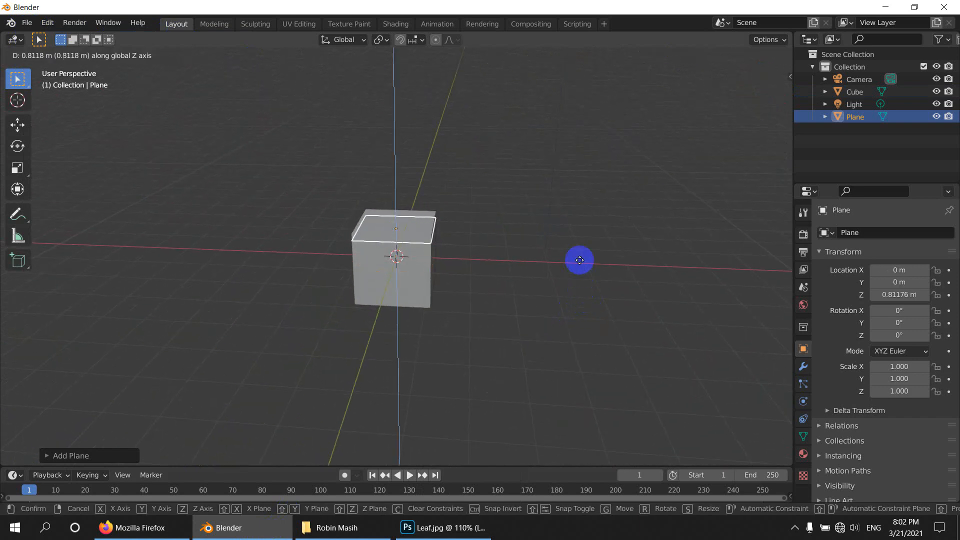
{"action": "left_click", "coordinate": [575, 216]}
Enable snapping to vertices and open the plane in Edit Mode from the top view.
{"action": "scroll", "coordinate": [485, 226], "scroll_direction": "up", "scroll_amount": 2}
{"action": "middle_click_drag", "start_coordinate": [485, 223], "coordinate": [480, 273]}
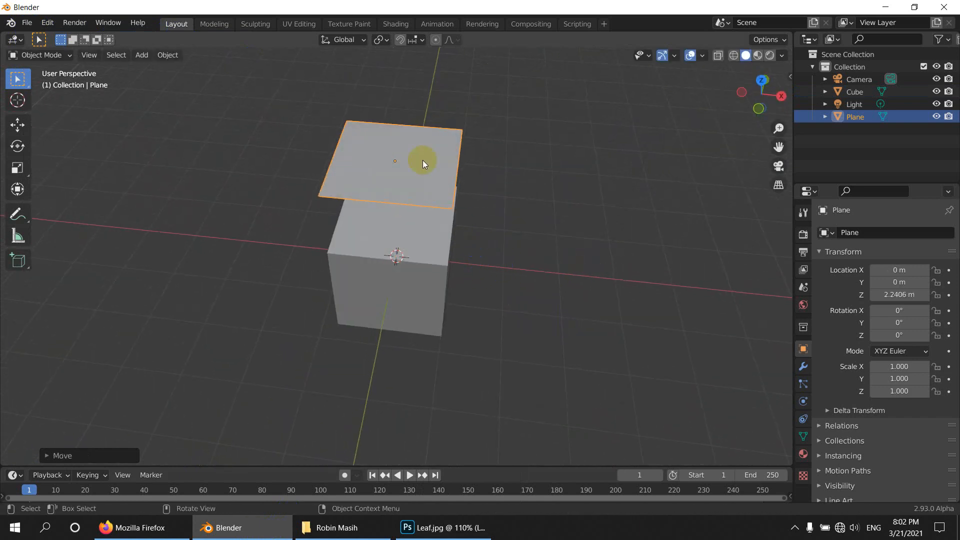
{"action": "left_click", "coordinate": [412, 40]}
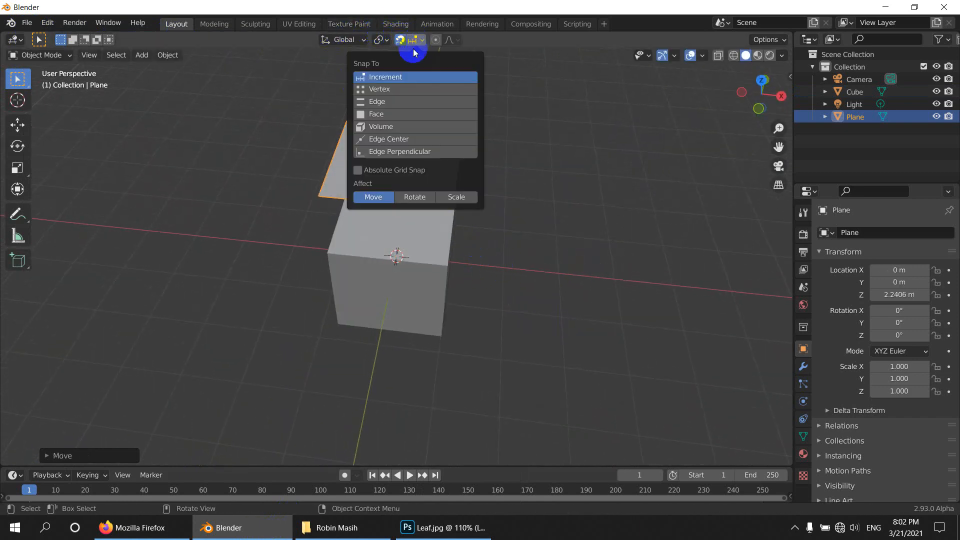
{"action": "left_click", "coordinate": [389, 90]}
{"action": "middle_click_drag", "start_coordinate": [523, 256], "coordinate": [526, 279]}
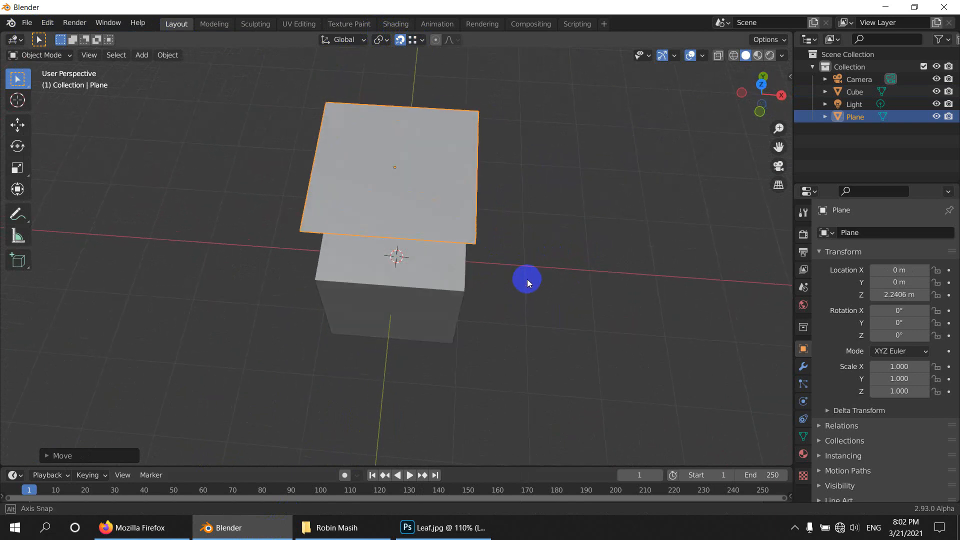
{"action": "key", "text": "KP_7"}
{"action": "key", "text": "Tab"}
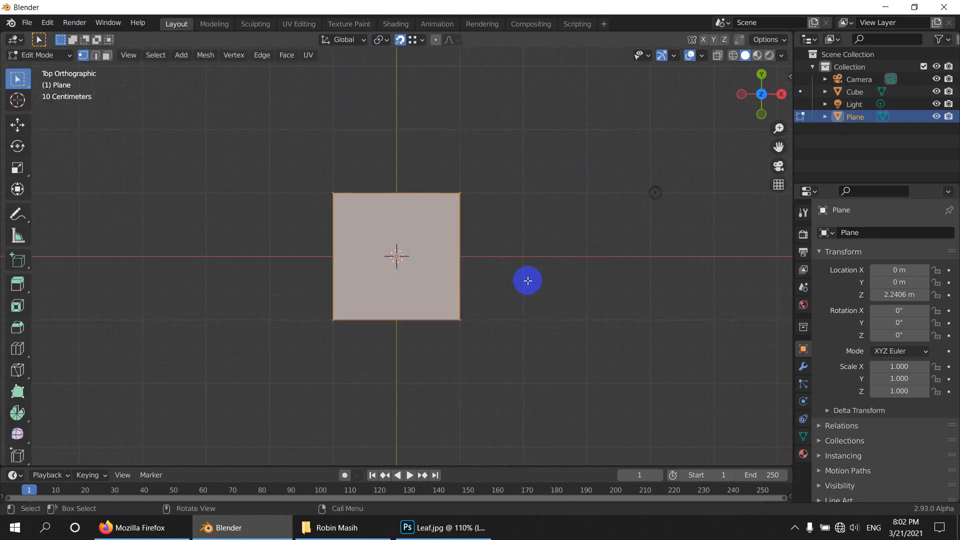
Switch to File Explorer and look up the pixel dimensions of Leaf.jpg in its file properties.
{"action": "left_click", "coordinate": [331, 533]}
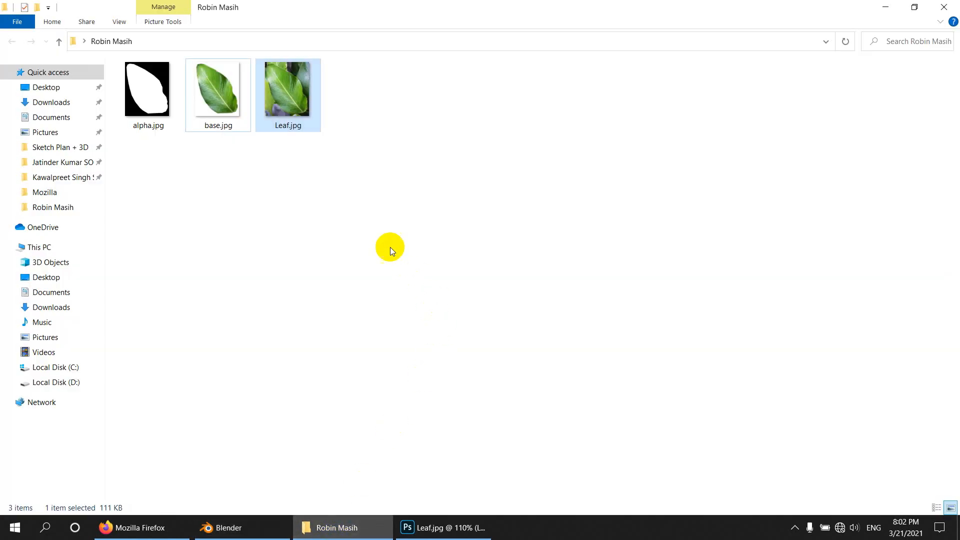
{"action": "right_click", "coordinate": [286, 97]}
{"action": "left_click", "coordinate": [349, 505]}
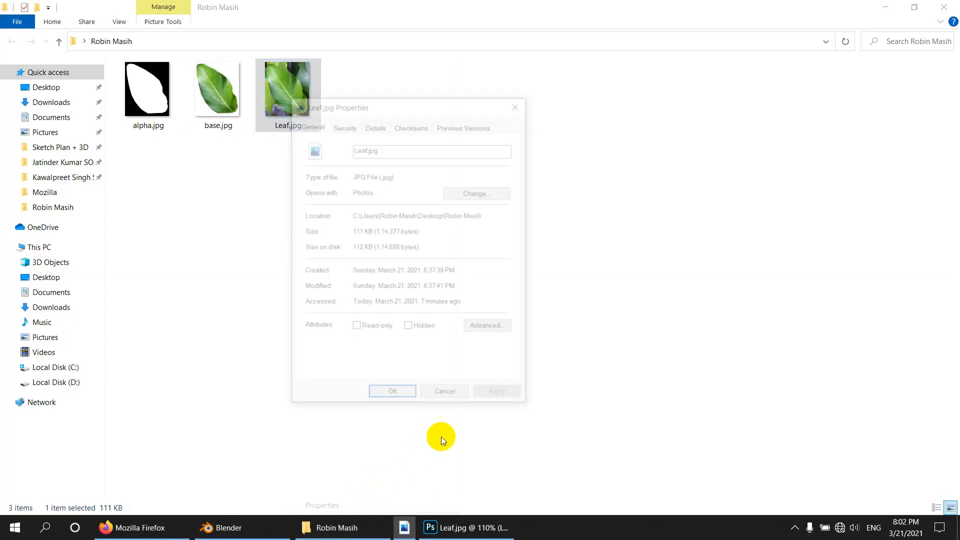
{"action": "left_click", "coordinate": [374, 124]}
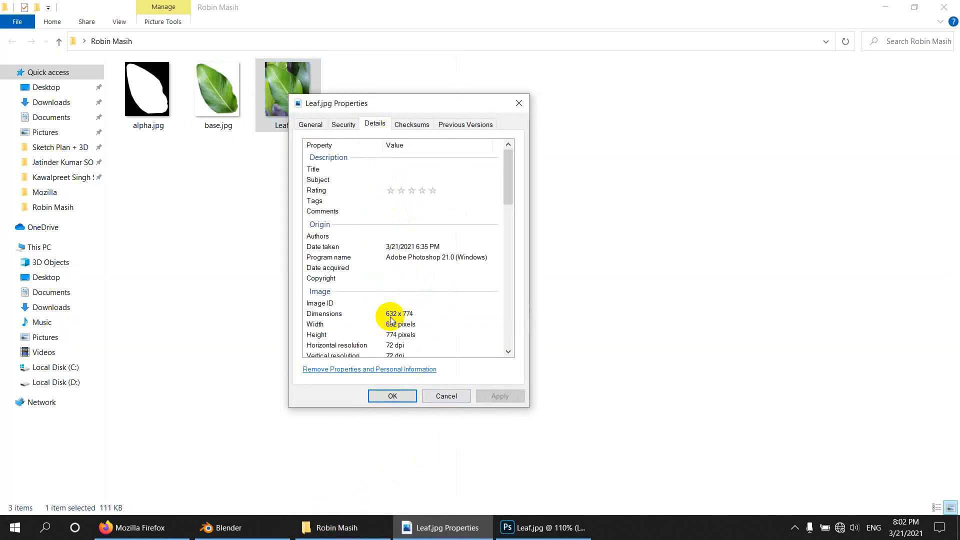
{"action": "left_click", "coordinate": [407, 315]}
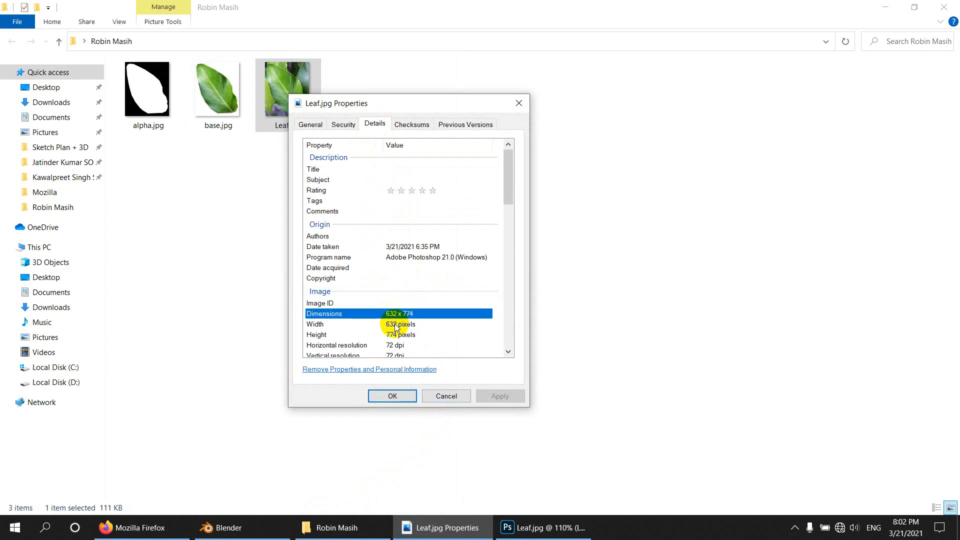
Switch back to Blender and move the plane's right edge along X until it snaps onto the left edge.
{"action": "left_click", "coordinate": [226, 530]}
{"action": "left_click", "coordinate": [459, 286]}
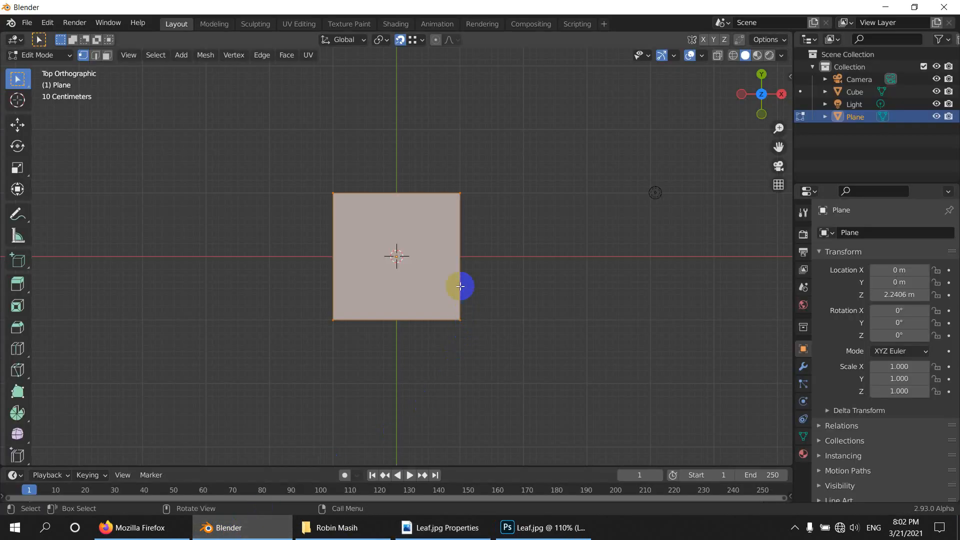
{"action": "key", "text": "2"}
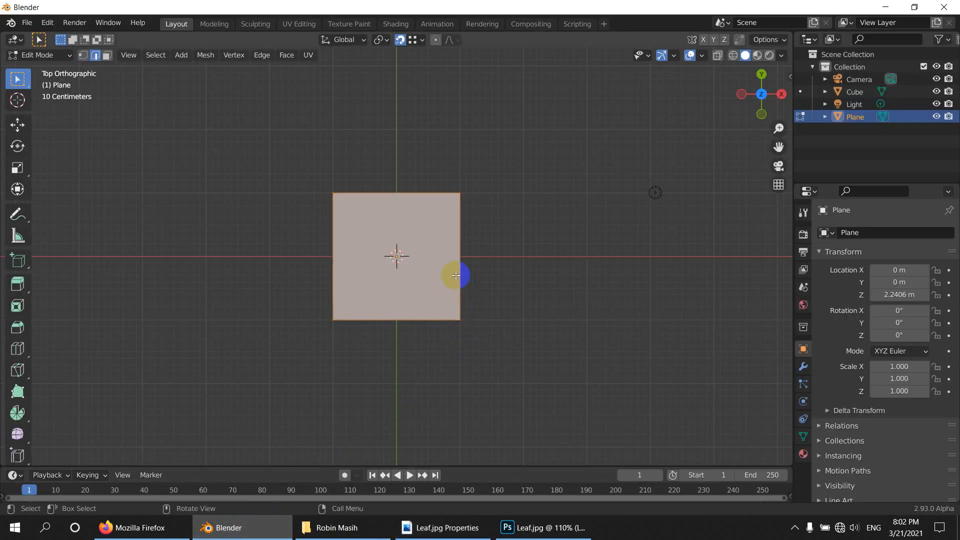
{"action": "left_click", "coordinate": [459, 272]}
{"action": "key", "text": "g"}
{"action": "key", "text": "x"}
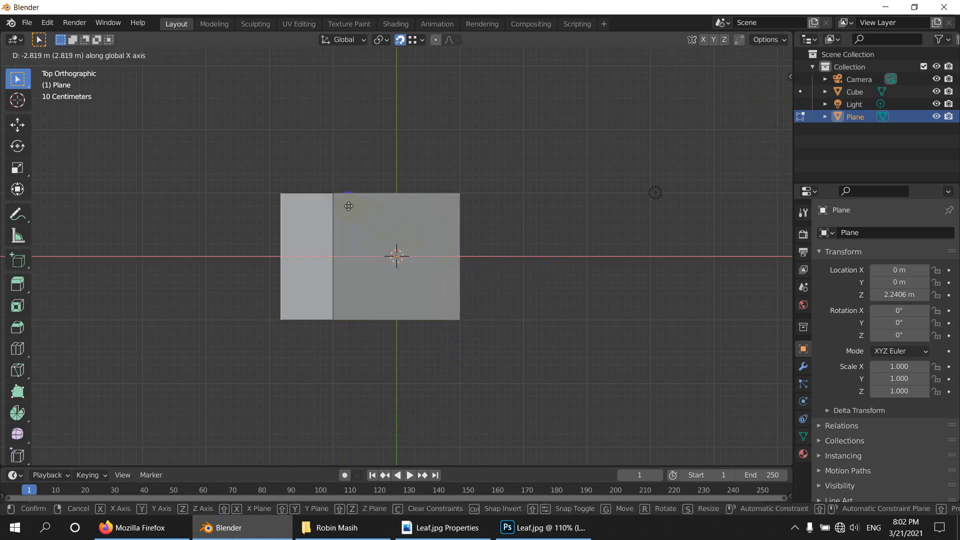
{"action": "left_click", "coordinate": [338, 197]}
Move the collapsed edge back out along X by 0.632 m to set the plane's width.
{"action": "key", "text": "g"}
{"action": "key", "text": "x"}
{"action": "left_click", "coordinate": [578, 278]}
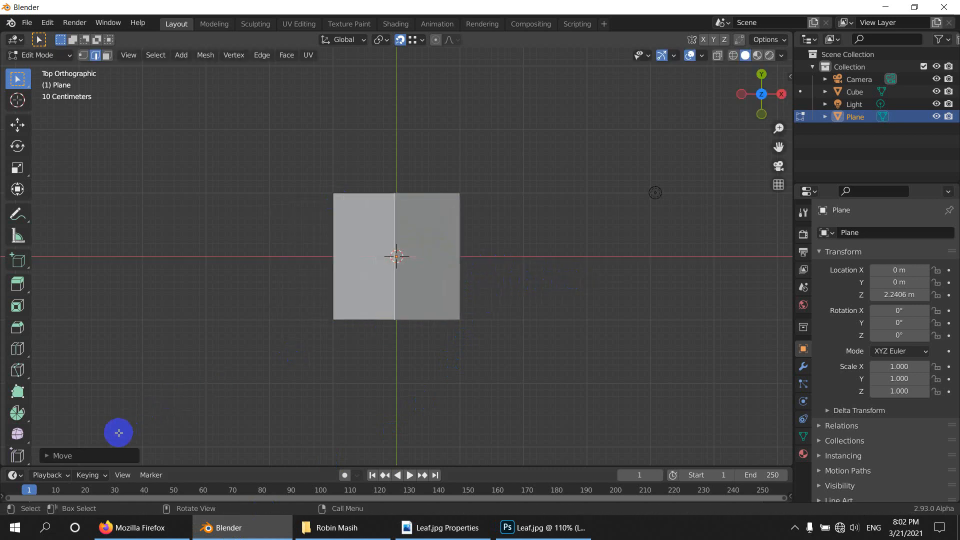
{"action": "left_click", "coordinate": [105, 455]}
{"action": "left_click", "coordinate": [159, 400]}
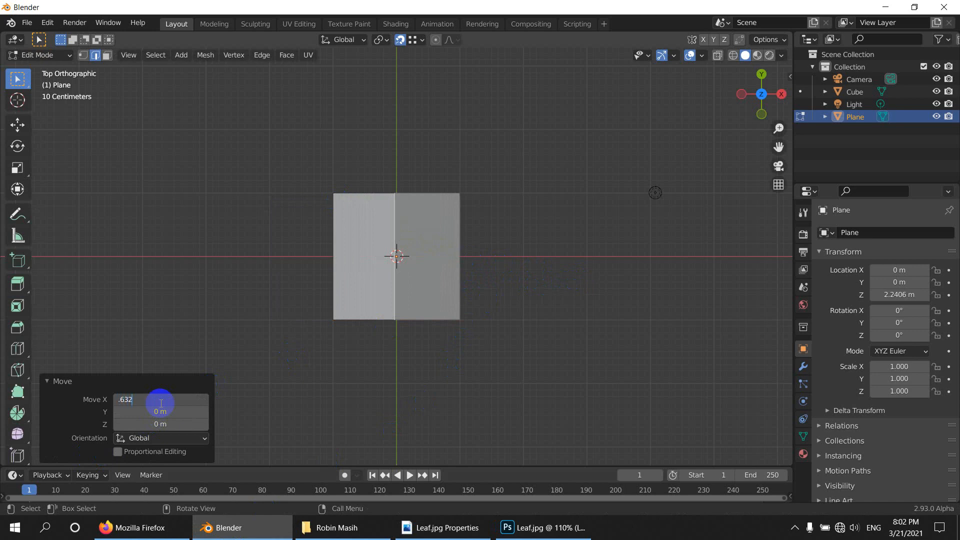
{"action": "type", "text": ".632"}
{"action": "key", "text": "Return"}
Move the plane's upper edge by -2 m along Y so it snaps onto the lower edge.
{"action": "left_click", "coordinate": [351, 192]}
{"action": "key", "text": "g"}
{"action": "key", "text": "y"}
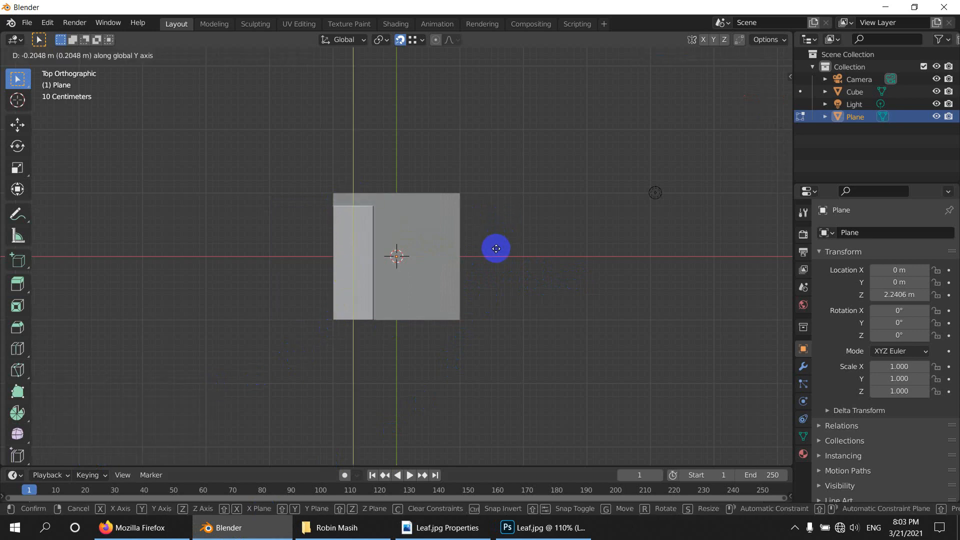
{"action": "left_click", "coordinate": [475, 330]}
Move the collapsed edge back along Y by 0.774 m to set the plane's height, and return to Object Mode.
{"action": "key", "text": "g"}
{"action": "key", "text": "y"}
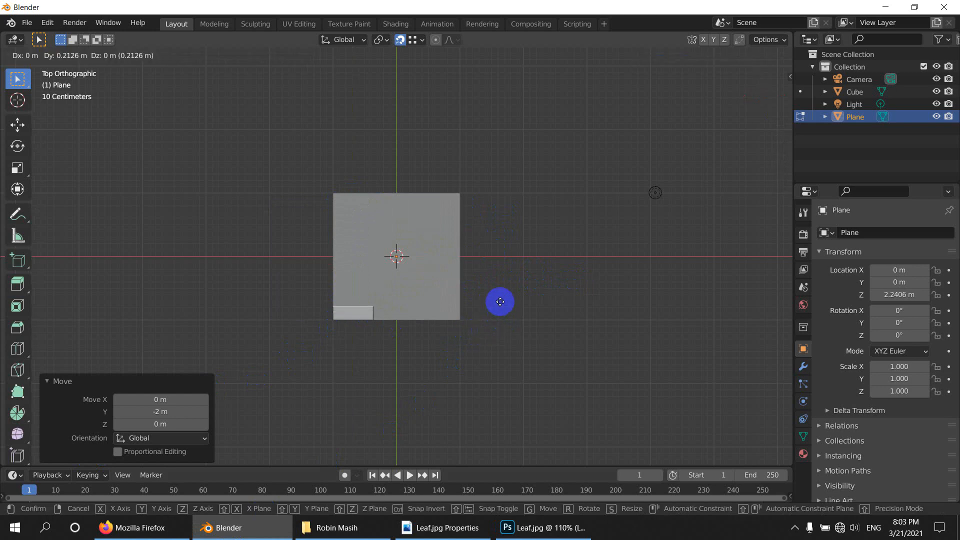
{"action": "left_click", "coordinate": [505, 263]}
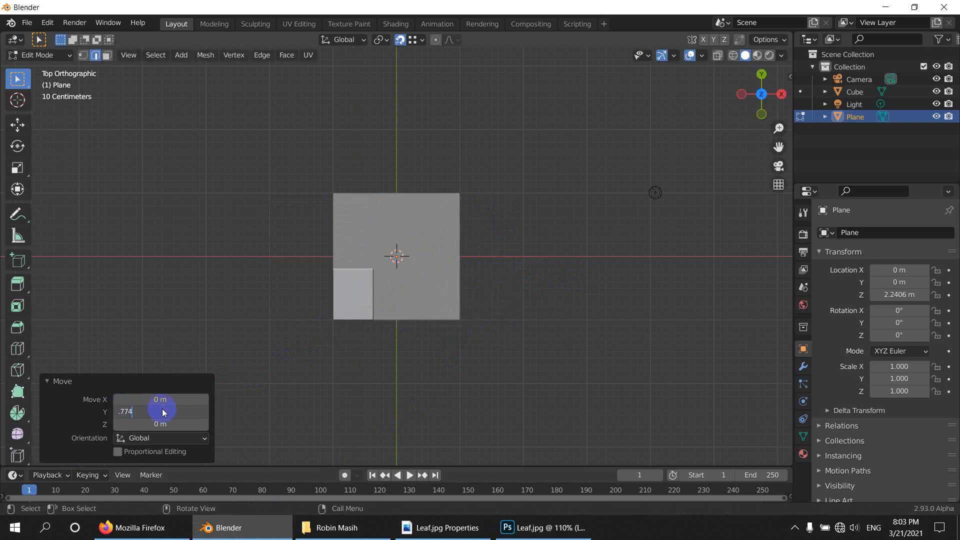
{"action": "key", "text": "Tab"}
{"action": "middle_click_drag", "start_coordinate": [415, 362], "coordinate": [412, 306]}
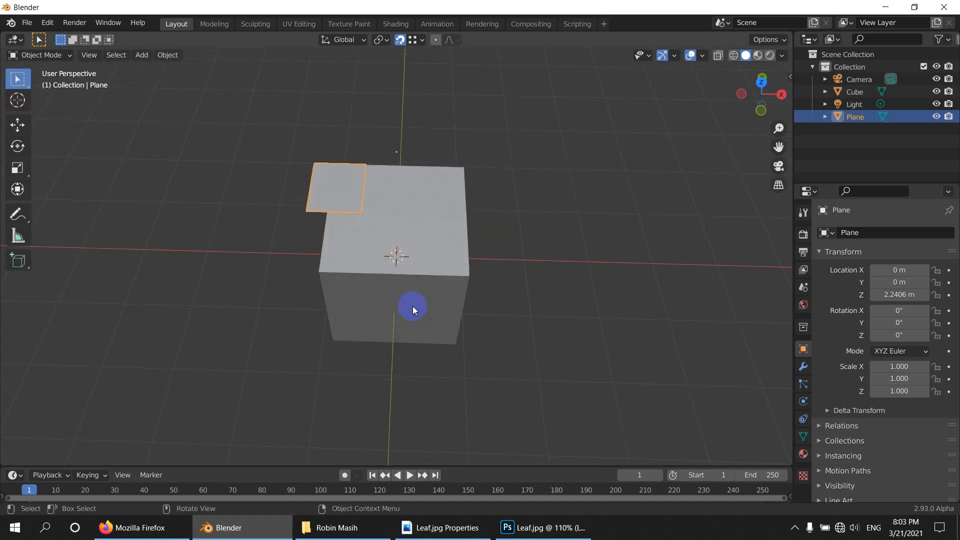
Switch to the Shading workspace and create a new material for the plane.
{"action": "left_click", "coordinate": [396, 24]}
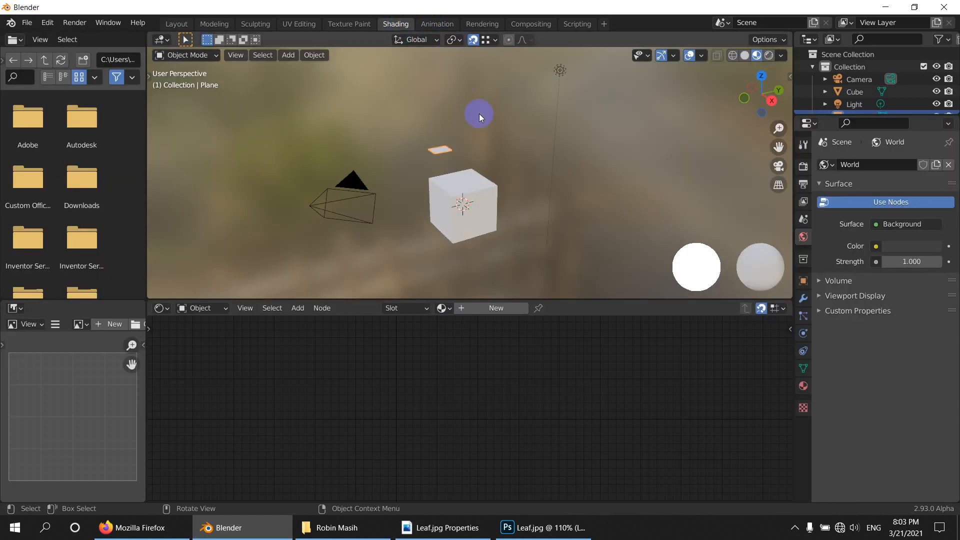
{"action": "mouse_move", "coordinate": [479, 113]}
{"action": "middle_mouse_down"}
{"action": "mouse_move", "coordinate": [462, 216]}
{"action": "mouse_move", "coordinate": [506, 240]}
{"action": "middle_mouse_up"}
{"action": "left_click", "coordinate": [505, 309]}
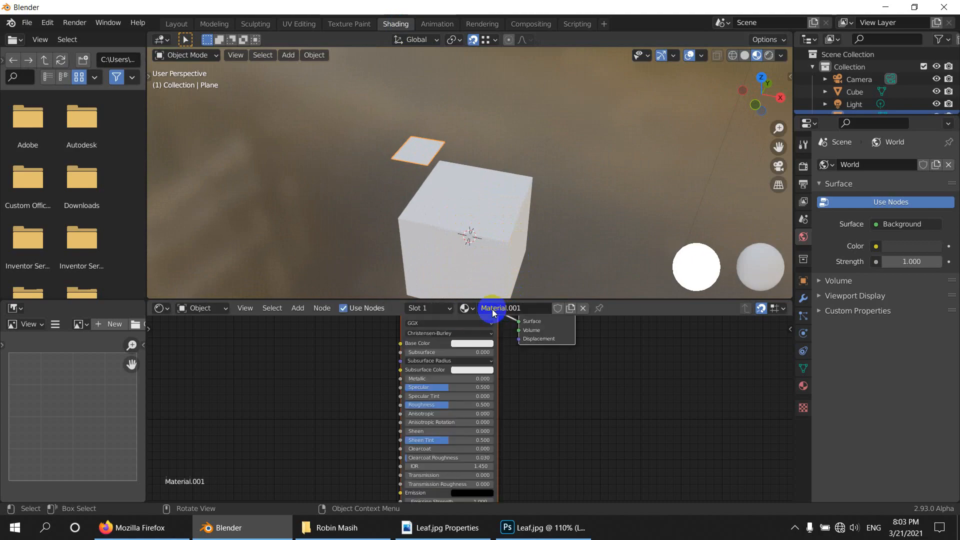
Bring base.jpg from File Explorer into the plane's material and connect its Color output to Base Color.
{"action": "middle_click_drag", "start_coordinate": [378, 377], "coordinate": [575, 400]}
{"action": "left_click", "coordinate": [337, 528]}
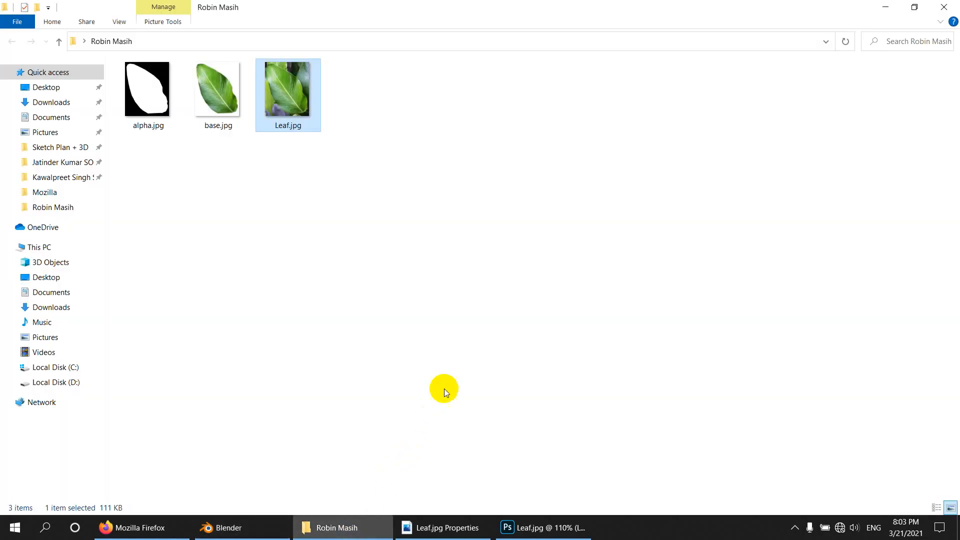
{"action": "left_click_drag", "start_coordinate": [247, 5], "coordinate": [825, 103]}
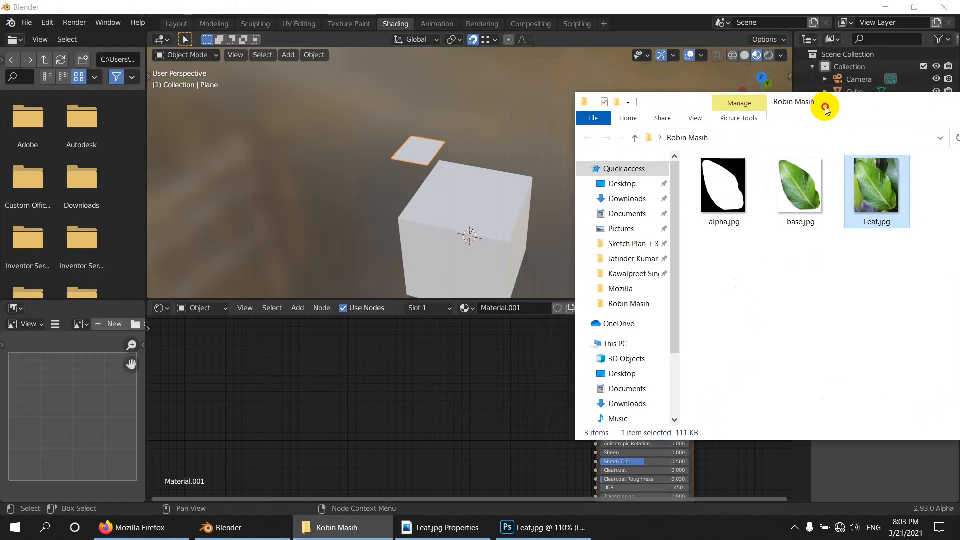
{"action": "left_click_drag", "start_coordinate": [796, 185], "coordinate": [518, 350]}
{"action": "scroll", "coordinate": [540, 376], "scroll_direction": "up", "scroll_amount": 3}
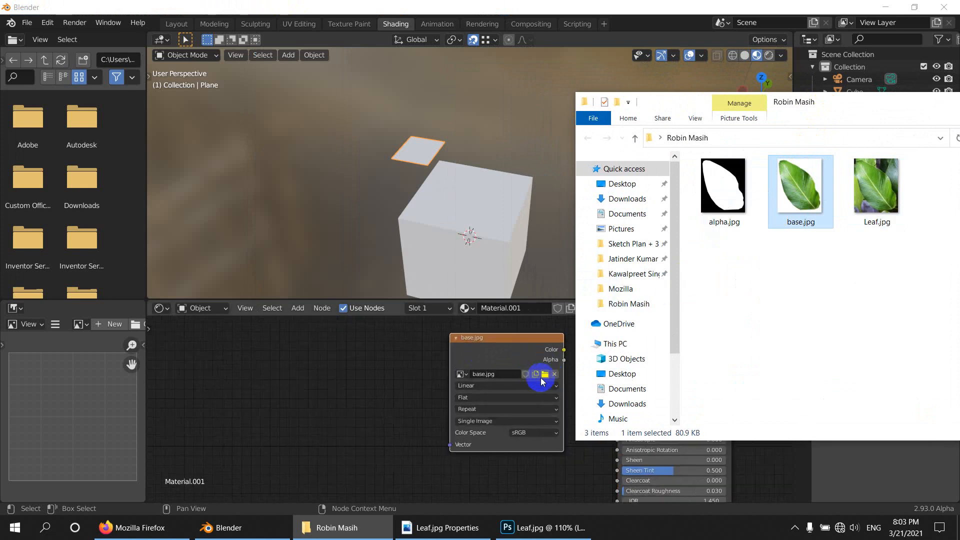
{"action": "middle_click_drag", "start_coordinate": [555, 361], "coordinate": [407, 370]}
{"action": "left_click_drag", "start_coordinate": [406, 369], "coordinate": [461, 375]}
Bring alpha.jpg from File Explorer into the plane's material and connect its Color output to the shader's Alpha input.
{"action": "middle_click_drag", "start_coordinate": [425, 407], "coordinate": [478, 344]}
{"action": "scroll", "coordinate": [478, 344], "scroll_direction": "down", "scroll_amount": 5}
{"action": "middle_click_drag", "start_coordinate": [480, 405], "coordinate": [529, 341]}
{"action": "scroll", "coordinate": [480, 425], "scroll_direction": "up", "scroll_amount": 4}
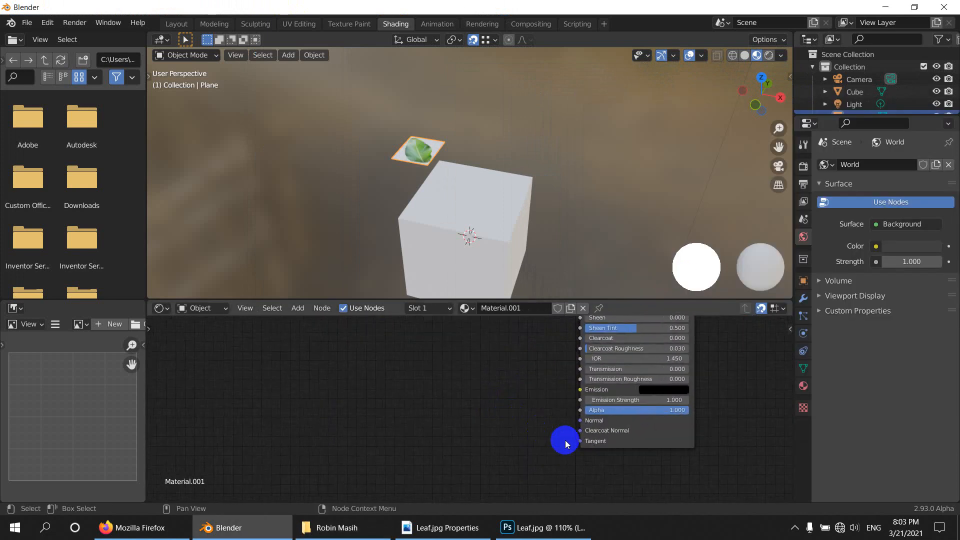
{"action": "scroll", "coordinate": [564, 440], "scroll_direction": "up", "scroll_amount": 2}
{"action": "middle_click_drag", "start_coordinate": [550, 416], "coordinate": [596, 426]}
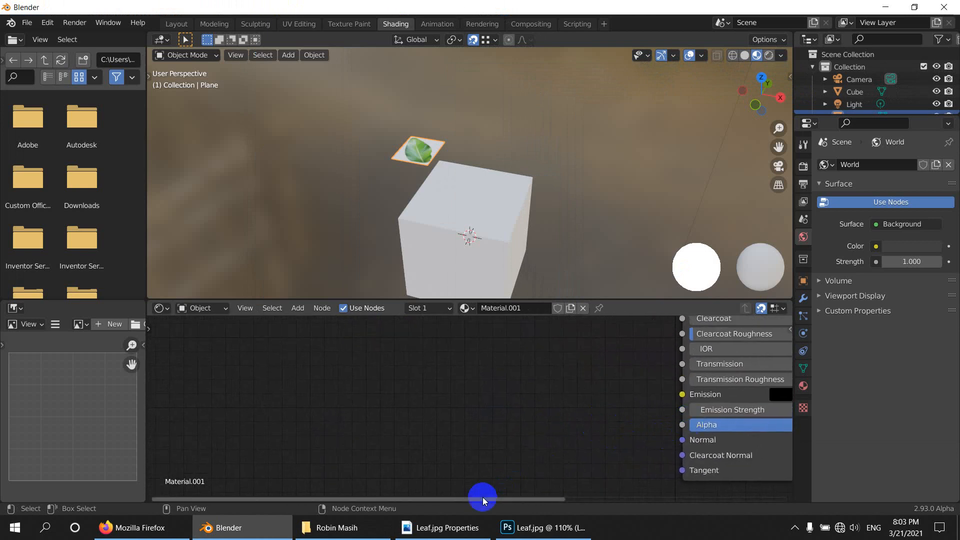
{"action": "left_click", "coordinate": [371, 526]}
{"action": "left_click_drag", "start_coordinate": [704, 192], "coordinate": [521, 407]}
{"action": "left_click", "coordinate": [493, 392]}
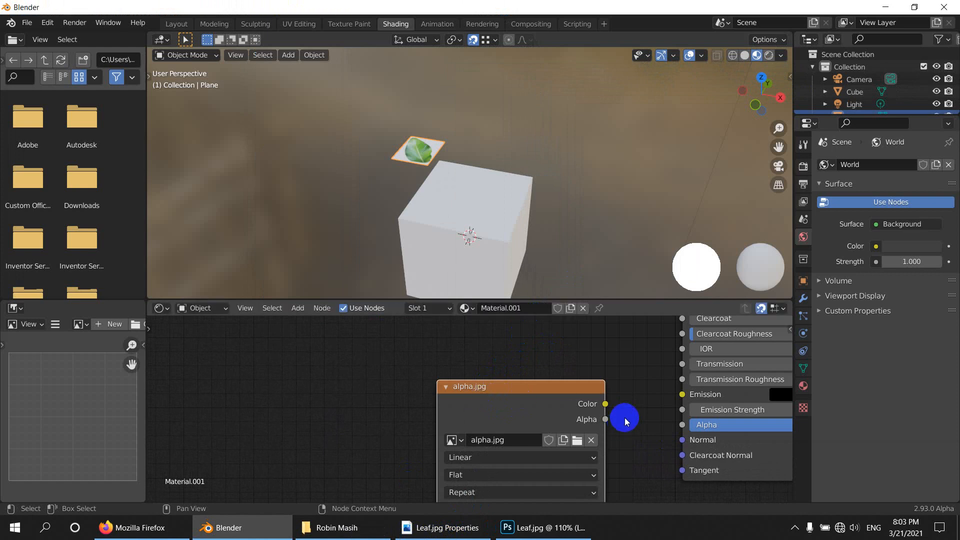
{"action": "left_click_drag", "start_coordinate": [604, 407], "coordinate": [682, 425]}
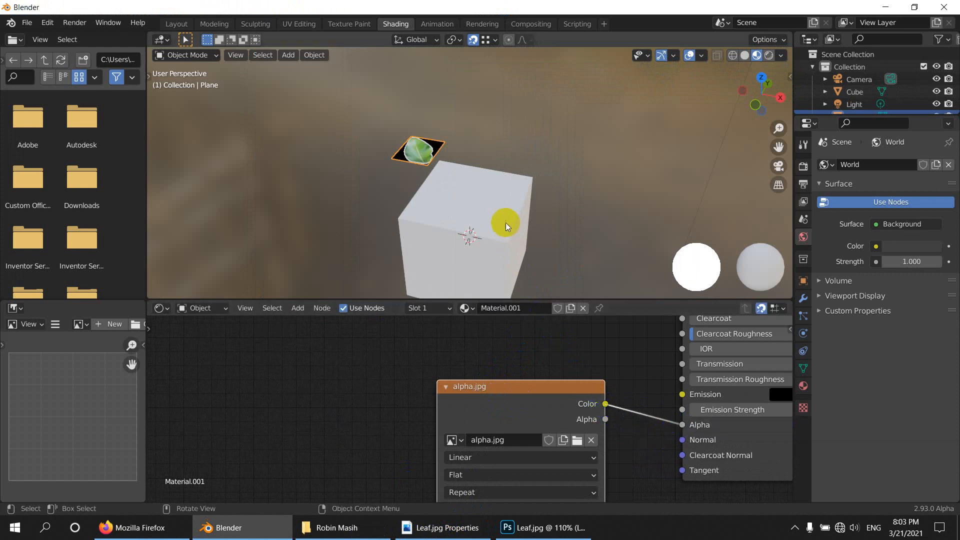
Set the Blend Mode of the plane's material to Alpha Clip.
{"action": "left_click", "coordinate": [804, 386]}
{"action": "middle_click_drag", "start_coordinate": [410, 187], "coordinate": [535, 206]}
{"action": "scroll", "coordinate": [919, 361], "scroll_direction": "down", "scroll_amount": 4}
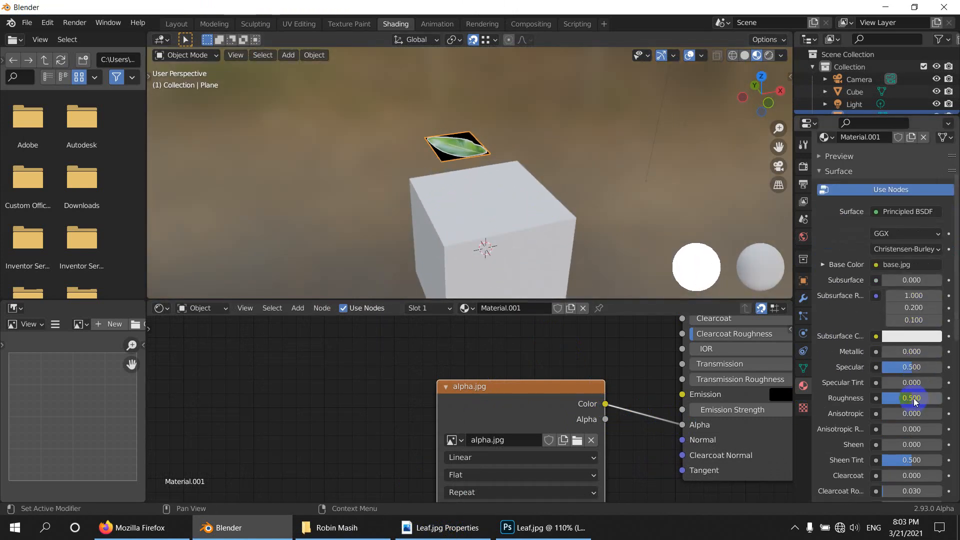
{"action": "scroll", "coordinate": [913, 398], "scroll_direction": "down", "scroll_amount": 8}
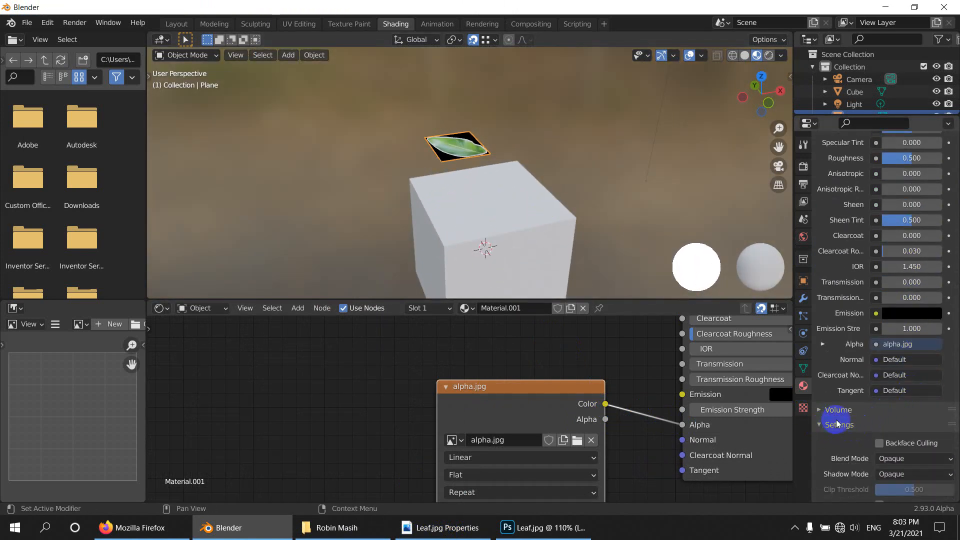
{"action": "left_click", "coordinate": [838, 424]}
{"action": "left_click", "coordinate": [844, 449]}
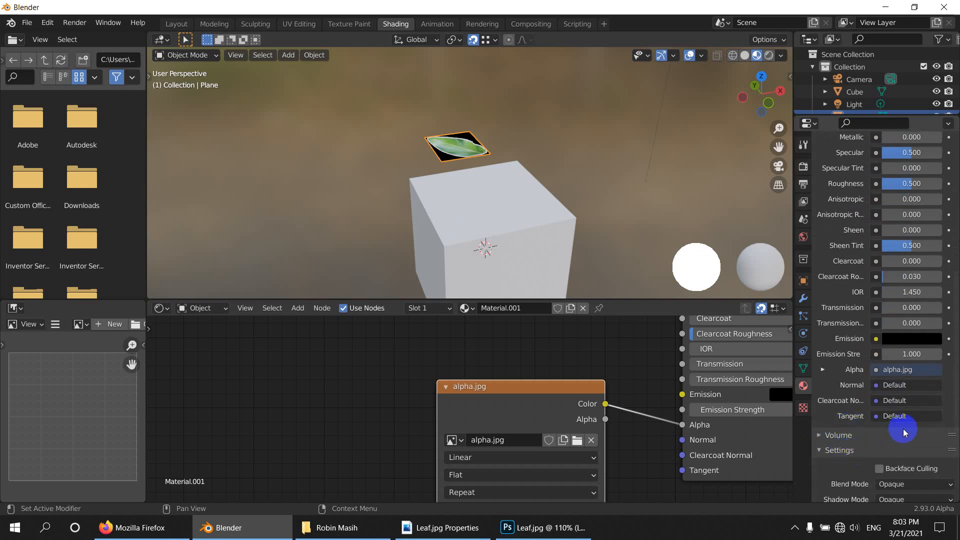
{"action": "scroll", "coordinate": [906, 422], "scroll_direction": "down", "scroll_amount": 5}
{"action": "left_click", "coordinate": [901, 353]}
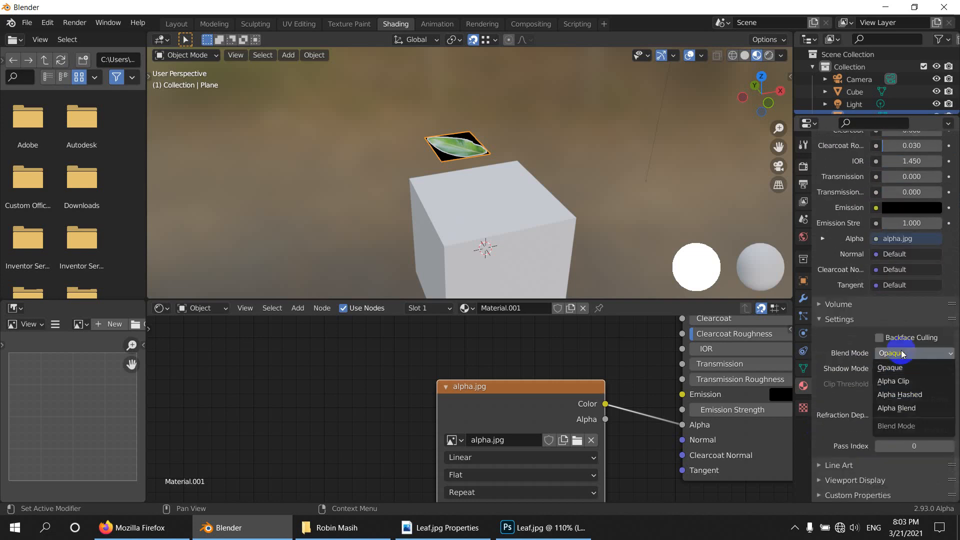
{"action": "left_click", "coordinate": [909, 382]}
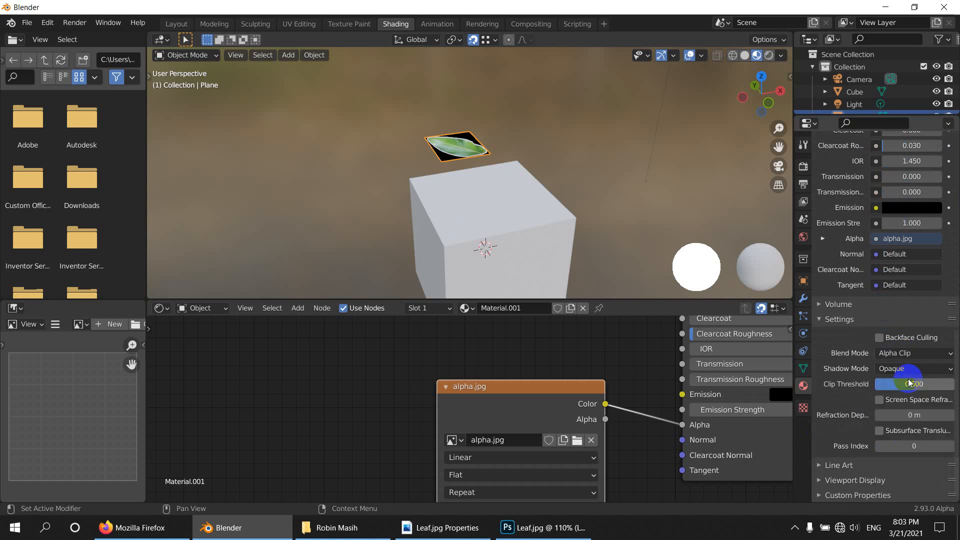
Move the leaf plane along the X axis so it sits over the cube.
{"action": "middle_click_drag", "start_coordinate": [487, 172], "coordinate": [457, 201]}
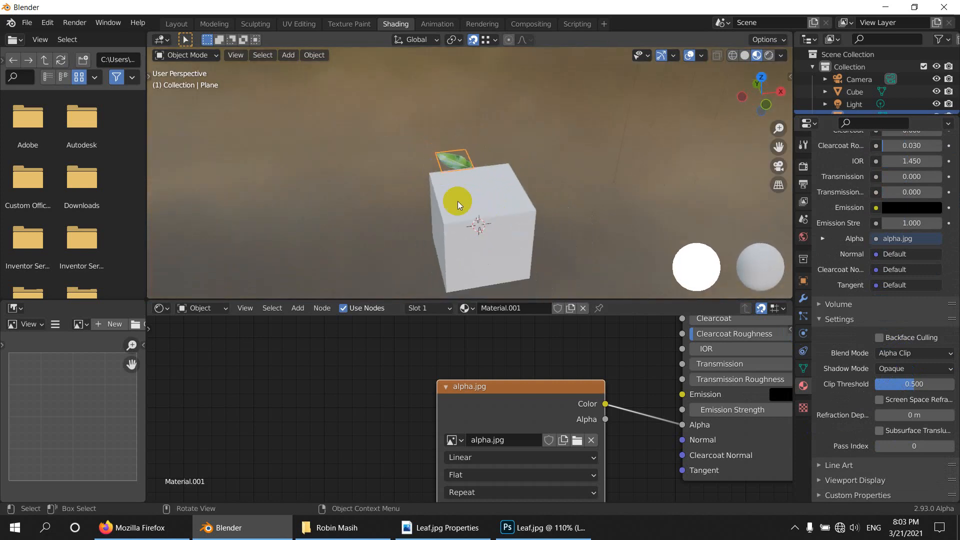
{"action": "middle_click_drag", "start_coordinate": [562, 211], "coordinate": [574, 219]}
{"action": "key", "text": "g"}
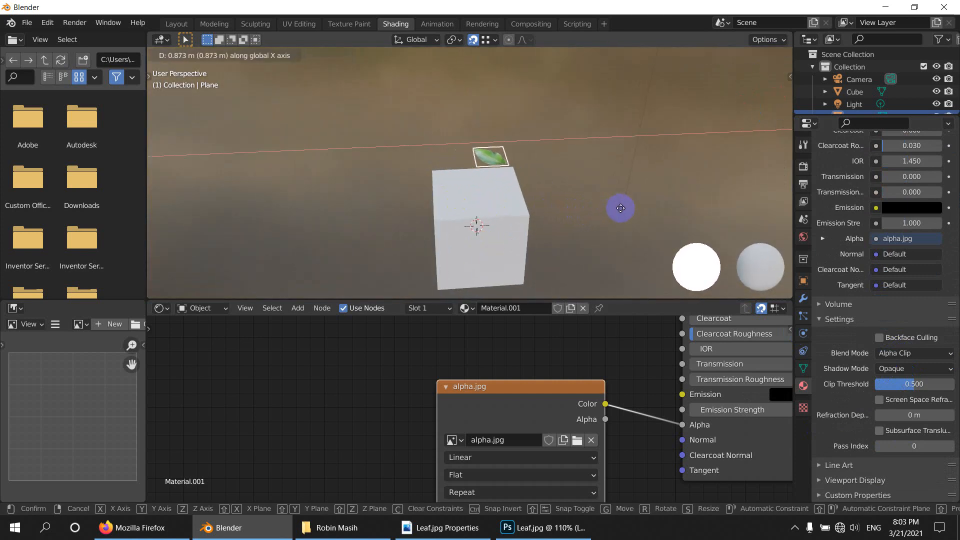
{"action": "left_click", "coordinate": [645, 216]}
Show the viewport in Rendered shading and move the leaf plane along the Y axis above the cube's top face.
{"action": "left_click", "coordinate": [769, 60]}
{"action": "mouse_move", "coordinate": [561, 210]}
{"action": "middle_mouse_down"}
{"action": "mouse_move", "coordinate": [566, 229]}
{"action": "mouse_move", "coordinate": [625, 163]}
{"action": "mouse_move", "coordinate": [627, 208]}
{"action": "mouse_move", "coordinate": [613, 220]}
{"action": "mouse_move", "coordinate": [730, 264]}
{"action": "middle_mouse_up"}
{"action": "key", "text": "g"}
{"action": "key", "text": "y"}
{"action": "left_click", "coordinate": [688, 246]}
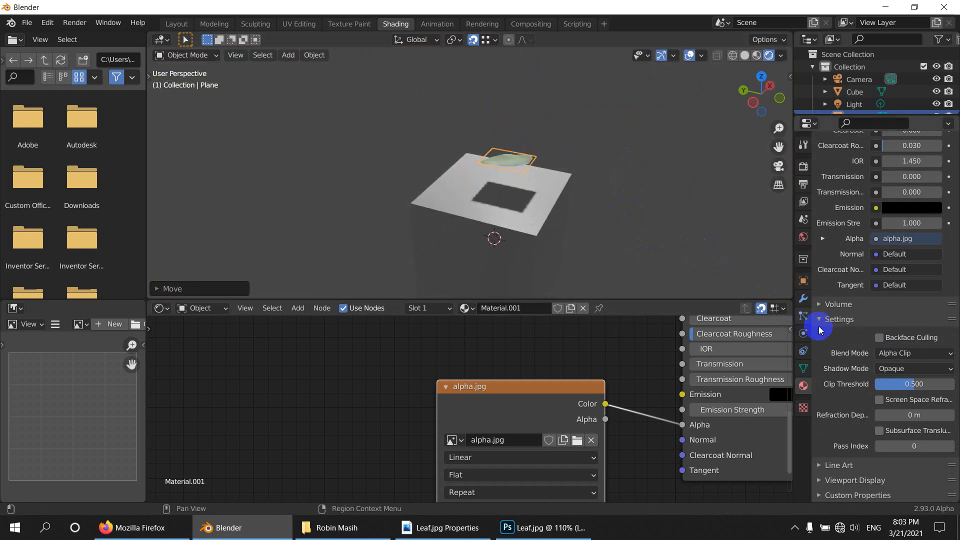
Set the Shadow Mode of the leaf plane's material to Alpha Clip.
{"action": "left_click", "coordinate": [889, 370]}
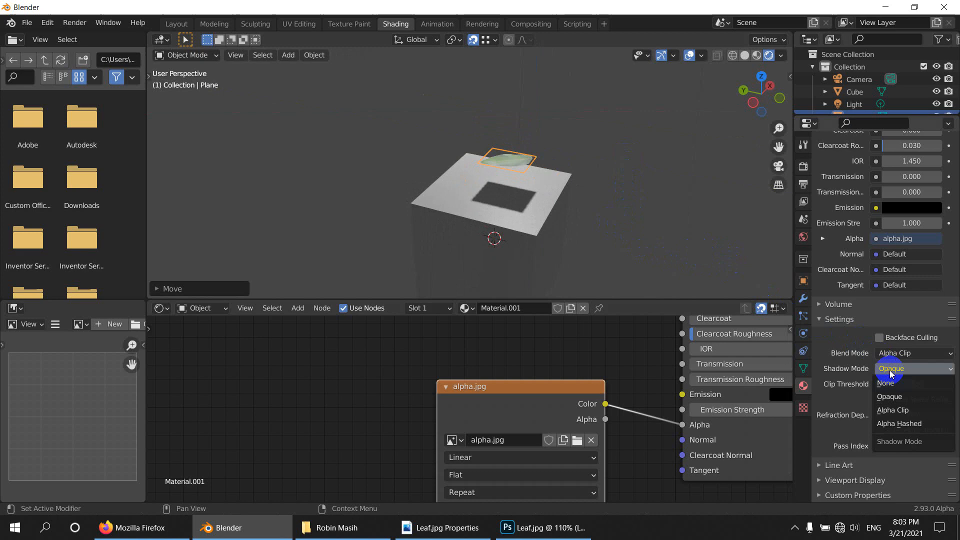
{"action": "left_click", "coordinate": [892, 410]}
{"action": "scroll", "coordinate": [508, 203], "scroll_direction": "up", "scroll_amount": 3}
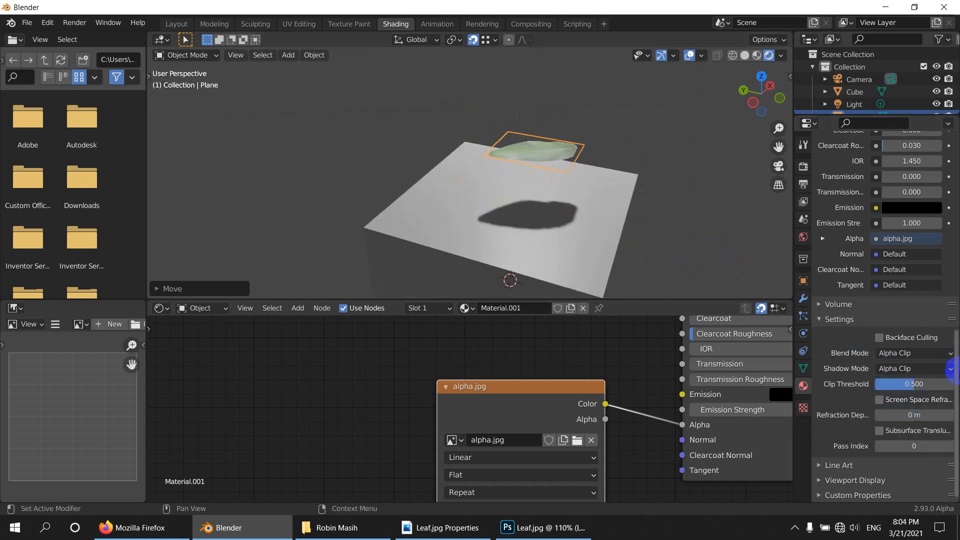
Try the Alpha Hashed and None shadow modes on the leaf plane's material.
{"action": "left_click", "coordinate": [906, 370]}
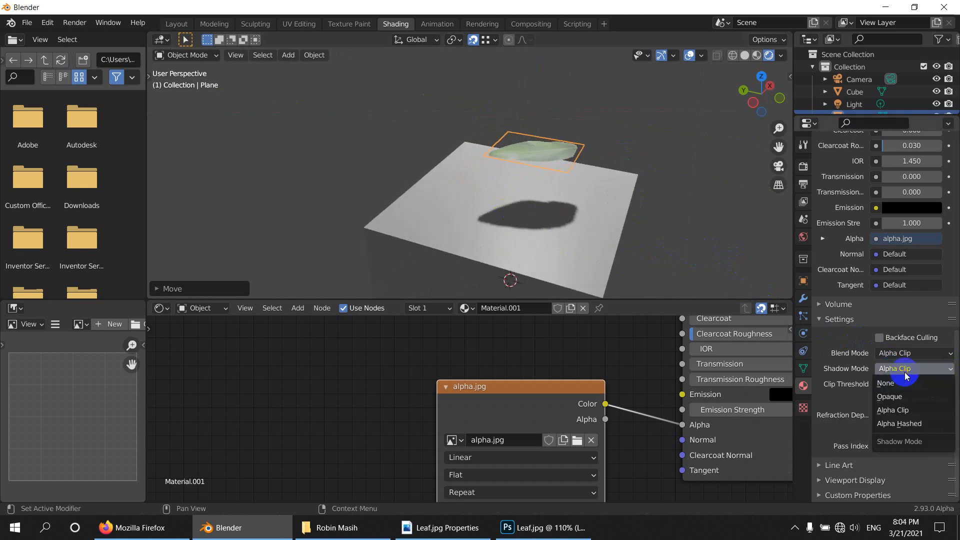
{"action": "left_click", "coordinate": [912, 424]}
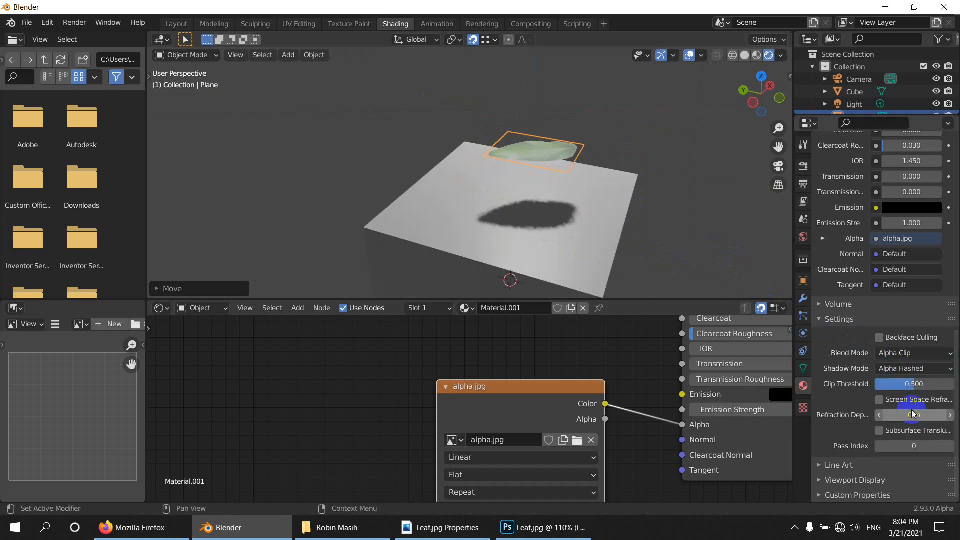
{"action": "left_click", "coordinate": [910, 373]}
{"action": "left_click", "coordinate": [895, 381]}
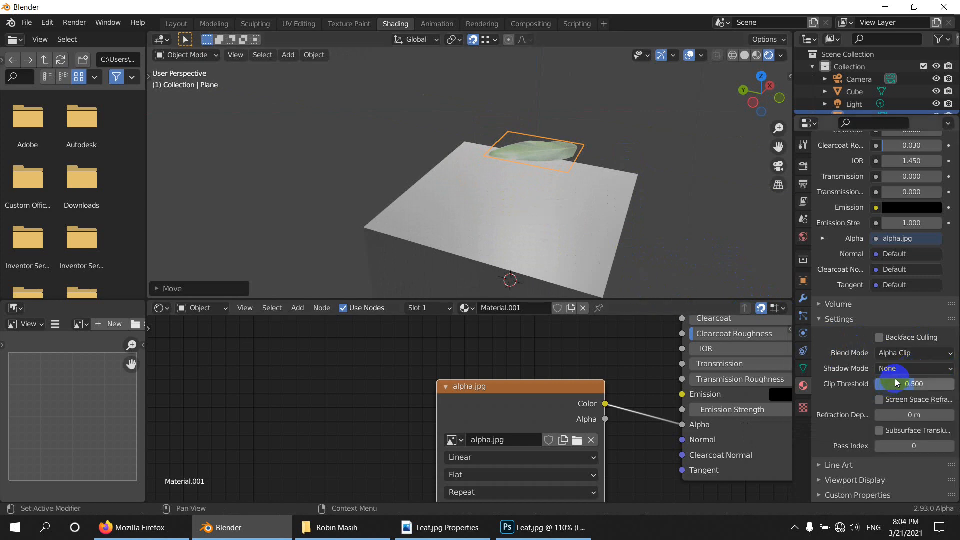
Return the material's Shadow Mode to Alpha Clip and inspect the leaf's shadow on the cube's top face.
{"action": "left_click", "coordinate": [907, 372]}
{"action": "left_click", "coordinate": [909, 407]}
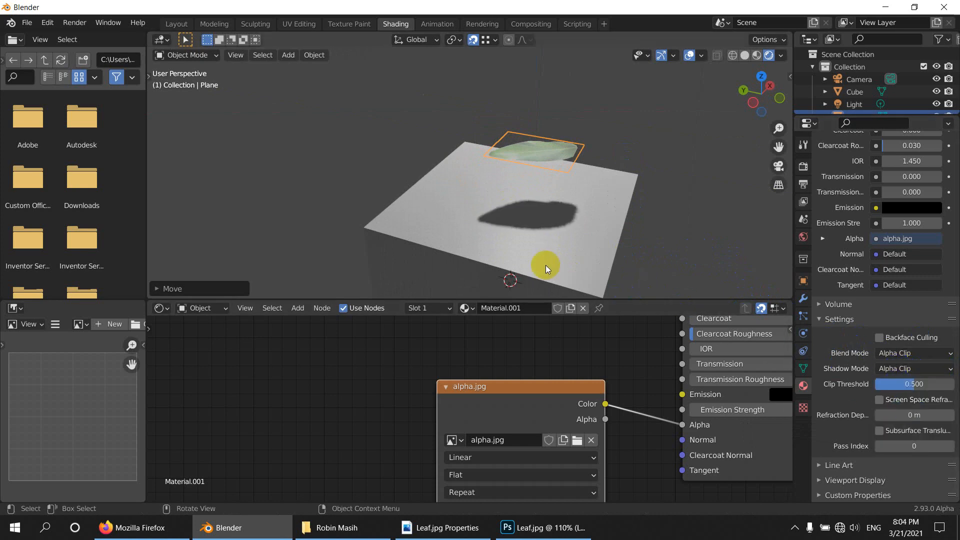
{"action": "middle_click_drag", "start_coordinate": [545, 265], "coordinate": [541, 290]}
{"action": "scroll", "coordinate": [584, 208], "scroll_direction": "up", "scroll_amount": 2}
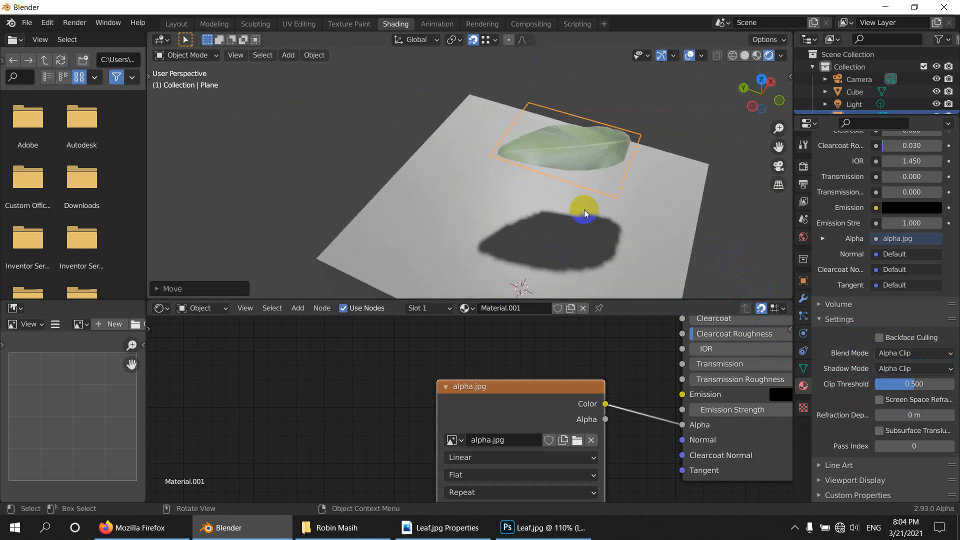
{"action": "mouse_move", "coordinate": [584, 209]}
{"action": "middle_mouse_down"}
{"action": "mouse_move", "coordinate": [589, 237]}
{"action": "mouse_move", "coordinate": [513, 200]}
{"action": "mouse_move", "coordinate": [460, 148]}
{"action": "mouse_move", "coordinate": [449, 164]}
{"action": "mouse_move", "coordinate": [467, 134]}
{"action": "mouse_move", "coordinate": [500, 152]}
{"action": "mouse_move", "coordinate": [408, 192]}
{"action": "mouse_move", "coordinate": [454, 172]}
{"action": "mouse_move", "coordinate": [439, 160]}
{"action": "middle_mouse_up"}
{"action": "scroll", "coordinate": [446, 190], "scroll_direction": "up", "scroll_amount": 3}
{"action": "scroll", "coordinate": [495, 154], "scroll_direction": "down", "scroll_amount": 3}
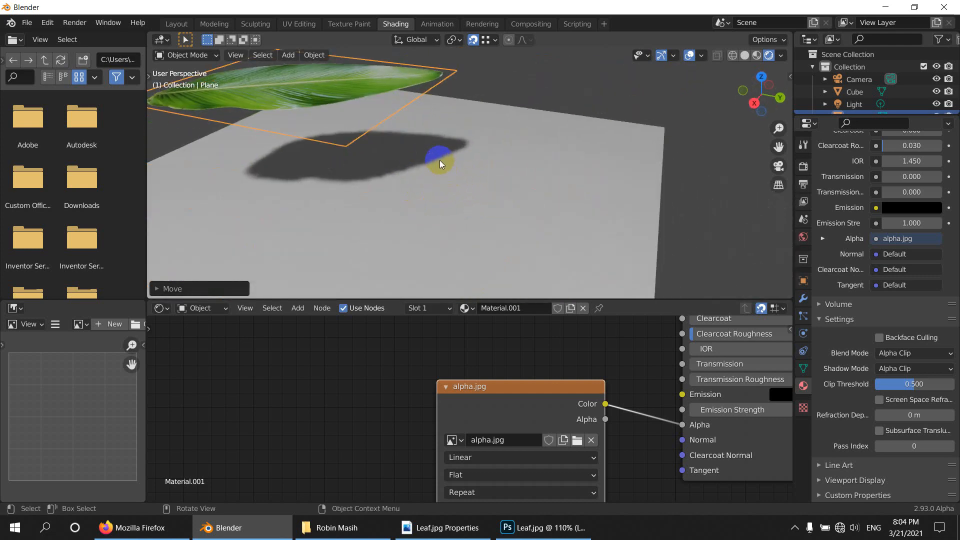